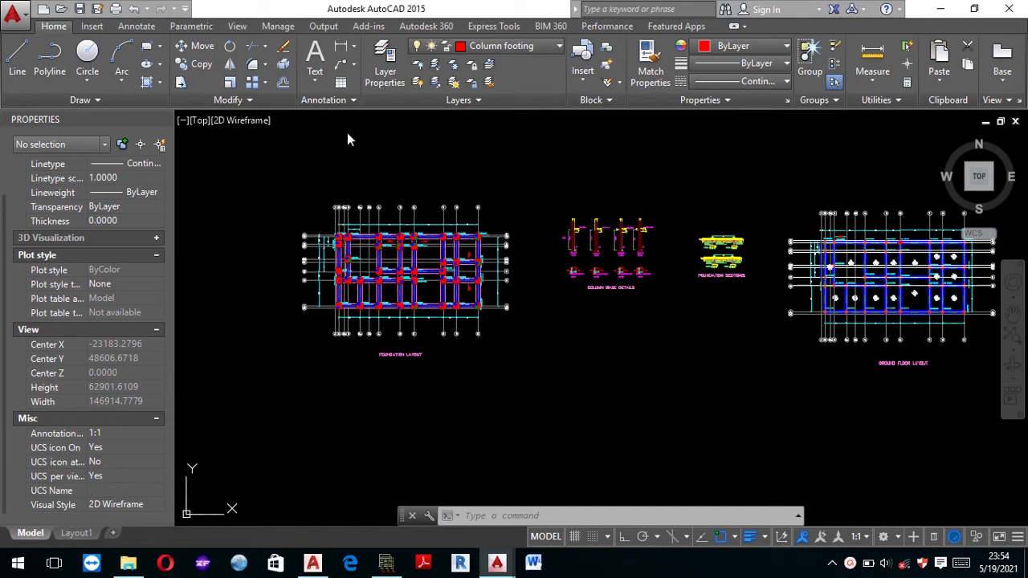
- Zoom and pan around the ground floor layout drawing in AutoCAD
{"action": "scroll", "coordinate": [382, 219], "scroll_direction": "down", "scroll_amount": 3}
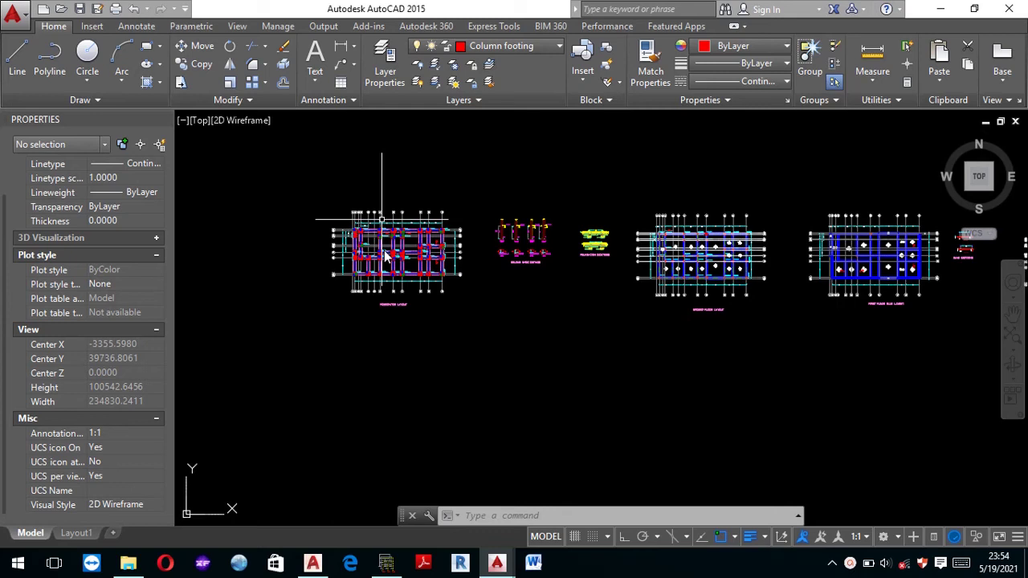
{"action": "scroll", "coordinate": [401, 215], "scroll_direction": "up", "scroll_amount": 3}
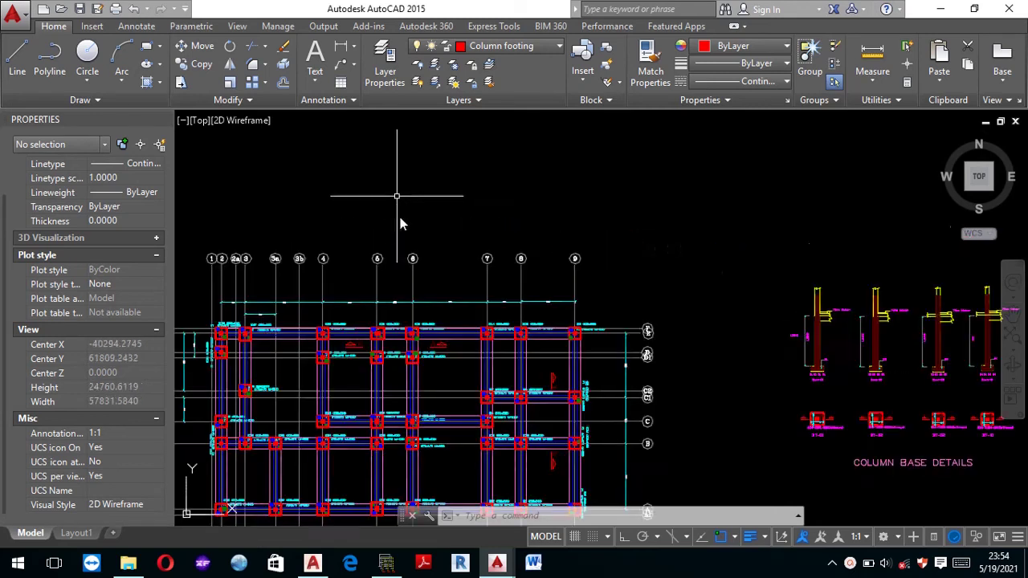
{"action": "scroll", "coordinate": [397, 222], "scroll_direction": "up", "scroll_amount": 3}
{"action": "scroll", "coordinate": [397, 241], "scroll_direction": "down", "scroll_amount": 5}
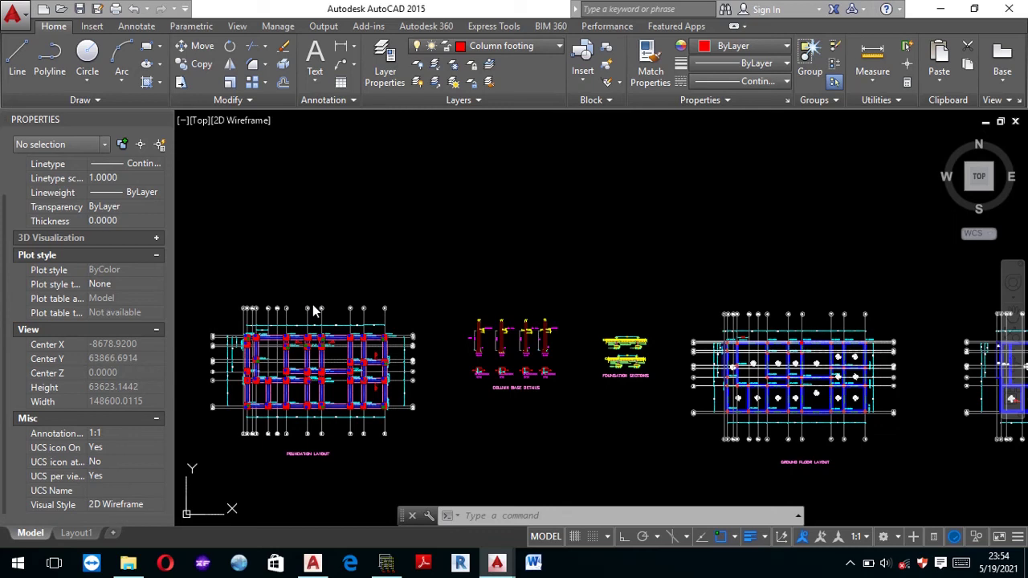
{"action": "scroll", "coordinate": [370, 256], "scroll_direction": "down", "scroll_amount": 1}
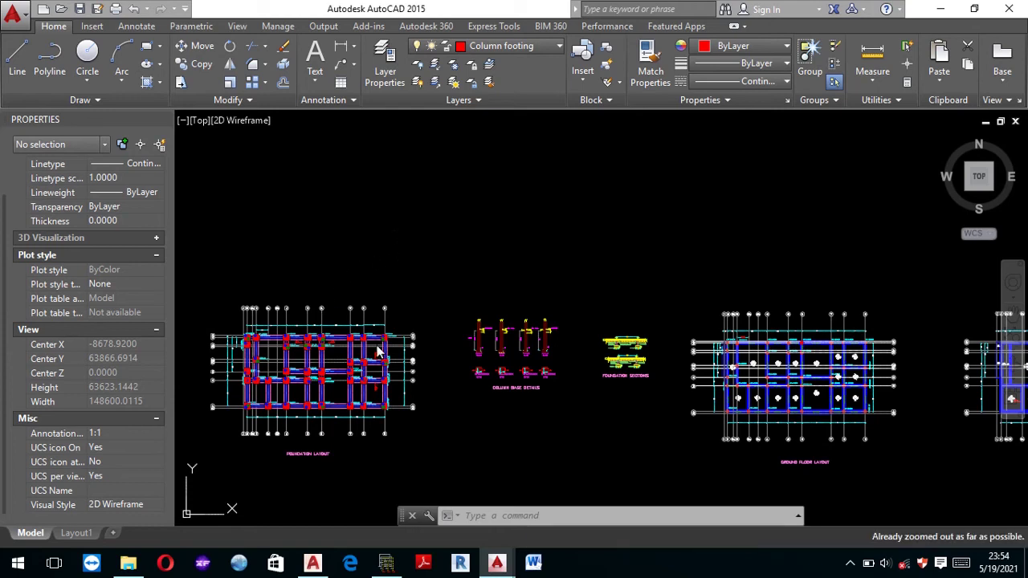
{"action": "scroll", "coordinate": [404, 357], "scroll_direction": "up", "scroll_amount": 2}
{"action": "scroll", "coordinate": [444, 392], "scroll_direction": "up", "scroll_amount": 2}
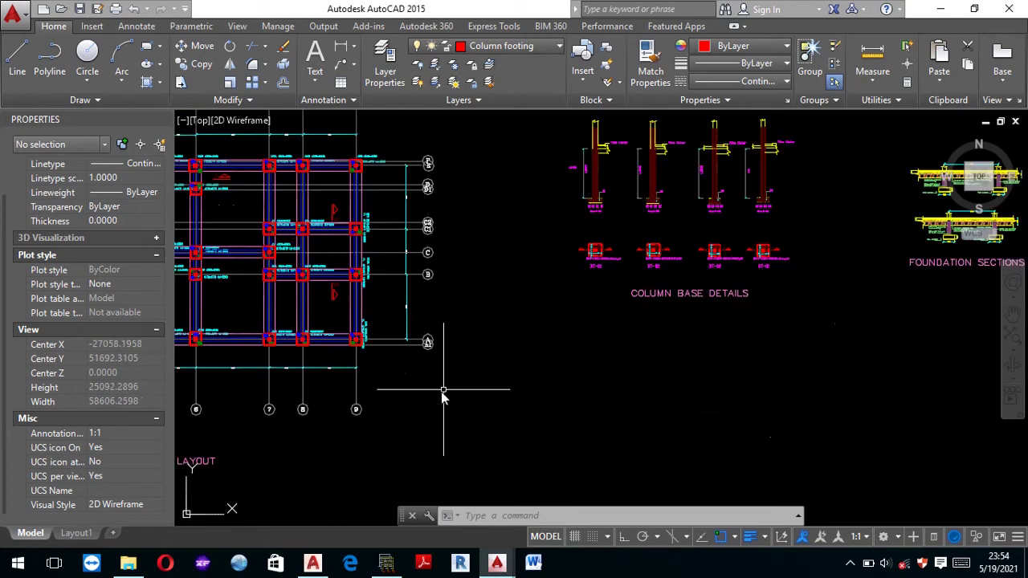
{"action": "scroll", "coordinate": [538, 362], "scroll_direction": "up", "scroll_amount": 2}
{"action": "middle_click_drag", "start_coordinate": [534, 363], "coordinate": [271, 429]}
{"action": "scroll", "coordinate": [271, 429], "scroll_direction": "down", "scroll_amount": 3}
{"action": "scroll", "coordinate": [361, 371], "scroll_direction": "up", "scroll_amount": 3}
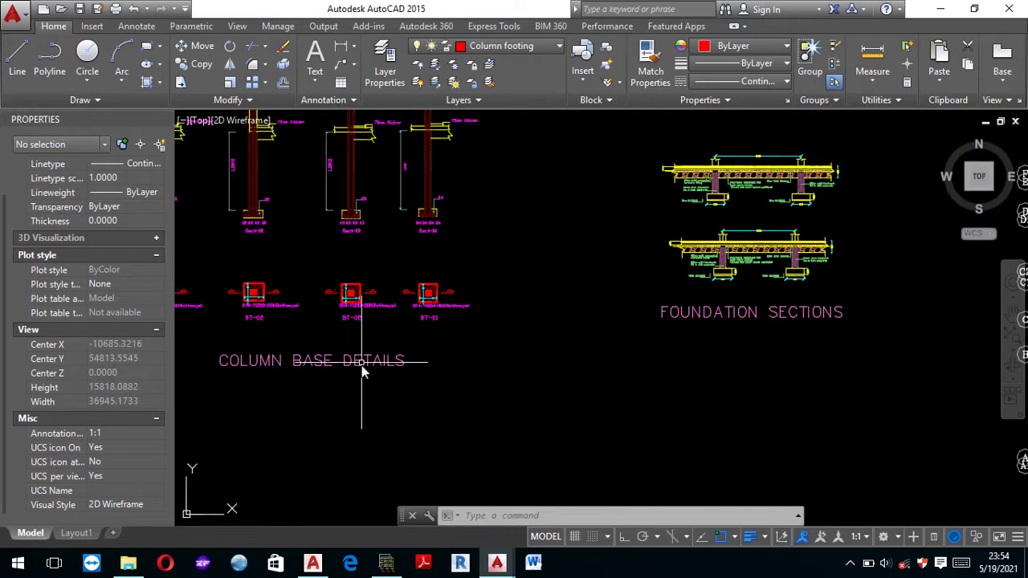
{"action": "scroll", "coordinate": [361, 371], "scroll_direction": "down", "scroll_amount": 3}
{"action": "scroll", "coordinate": [680, 447], "scroll_direction": "up", "scroll_amount": 4}
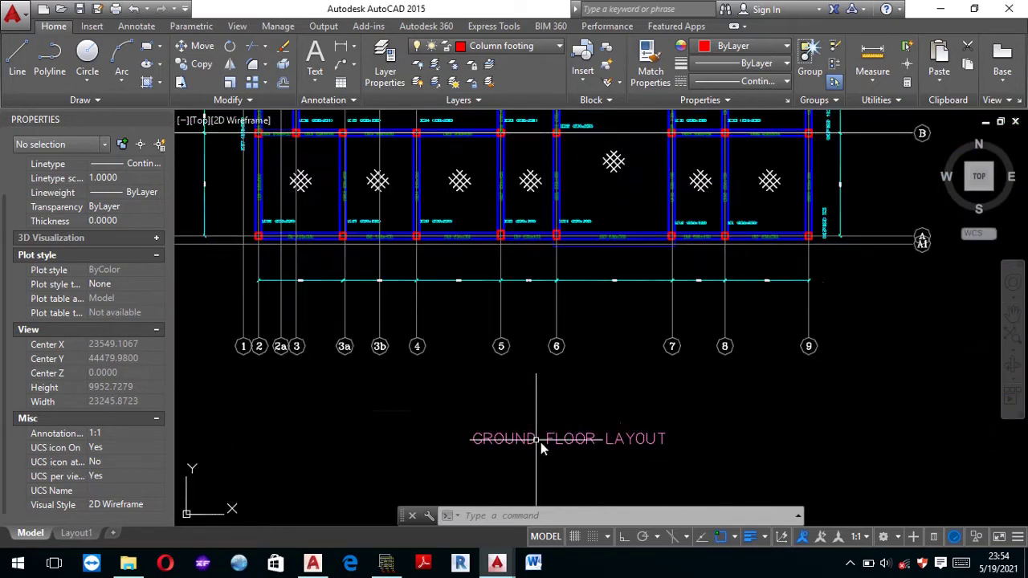
{"action": "scroll", "coordinate": [553, 444], "scroll_direction": "down", "scroll_amount": 3}
{"action": "scroll", "coordinate": [604, 447], "scroll_direction": "down", "scroll_amount": 2}
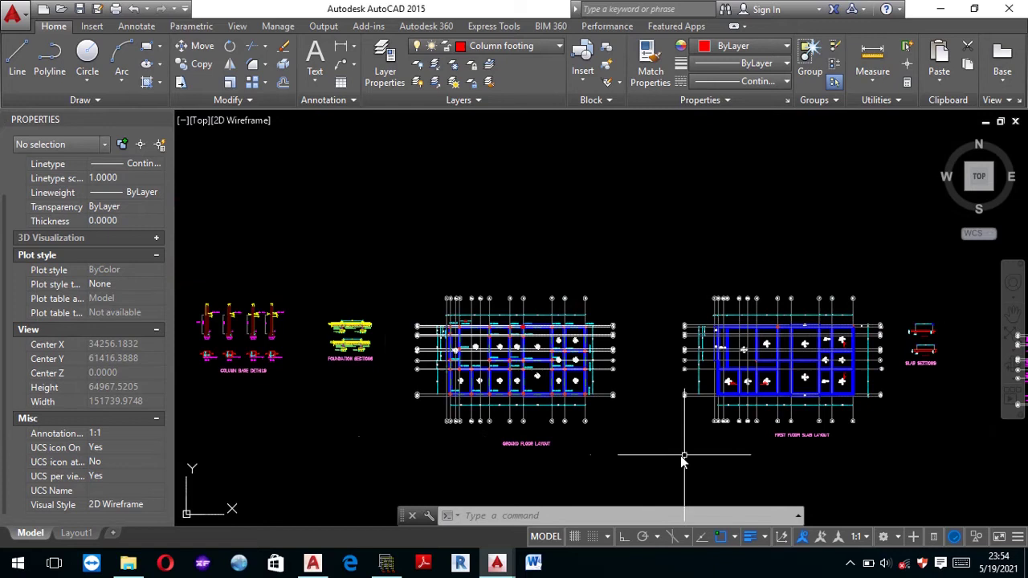
{"action": "scroll", "coordinate": [867, 450], "scroll_direction": "up", "scroll_amount": 1}
{"action": "scroll", "coordinate": [661, 429], "scroll_direction": "up", "scroll_amount": 4}
{"action": "scroll", "coordinate": [661, 429], "scroll_direction": "down", "scroll_amount": 5}
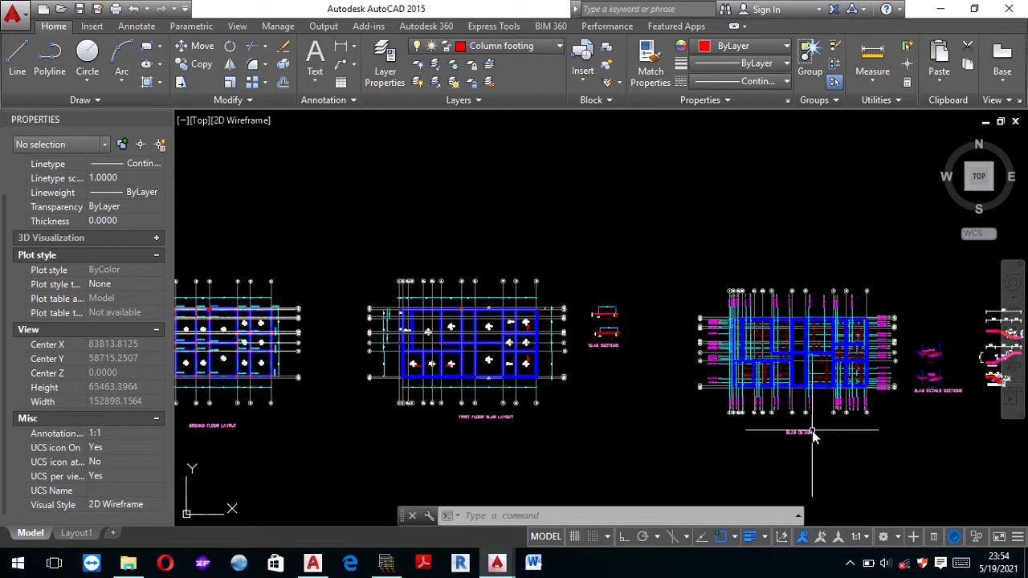
{"action": "scroll", "coordinate": [813, 436], "scroll_direction": "up", "scroll_amount": 5}
{"action": "scroll", "coordinate": [823, 440], "scroll_direction": "down", "scroll_amount": 5}
{"action": "scroll", "coordinate": [799, 422], "scroll_direction": "up", "scroll_amount": 3}
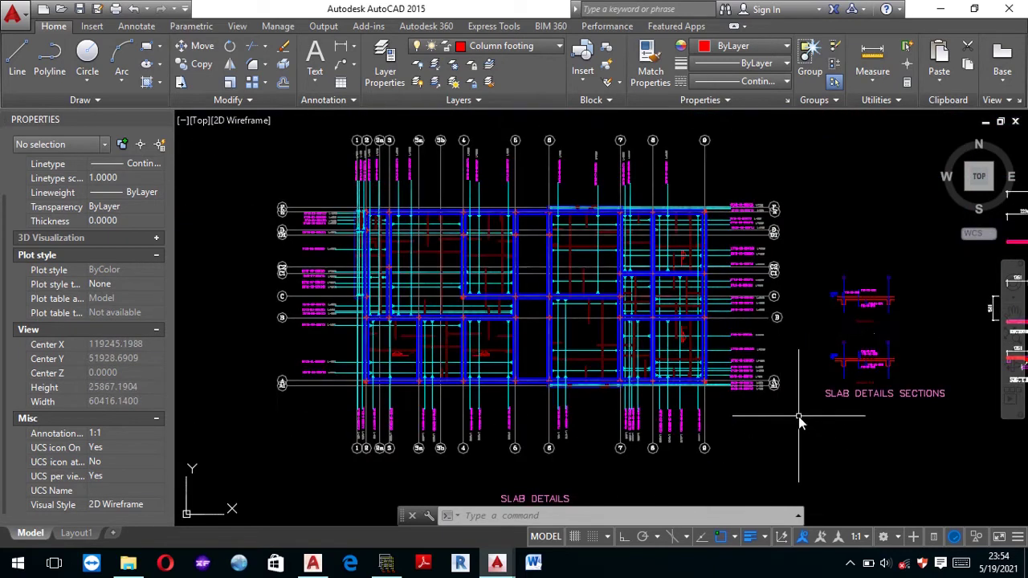
{"action": "scroll", "coordinate": [799, 422], "scroll_direction": "down", "scroll_amount": 3}
{"action": "scroll", "coordinate": [452, 399], "scroll_direction": "up", "scroll_amount": 3}
{"action": "scroll", "coordinate": [493, 395], "scroll_direction": "down", "scroll_amount": 1}
{"action": "scroll", "coordinate": [498, 395], "scroll_direction": "down", "scroll_amount": 1}
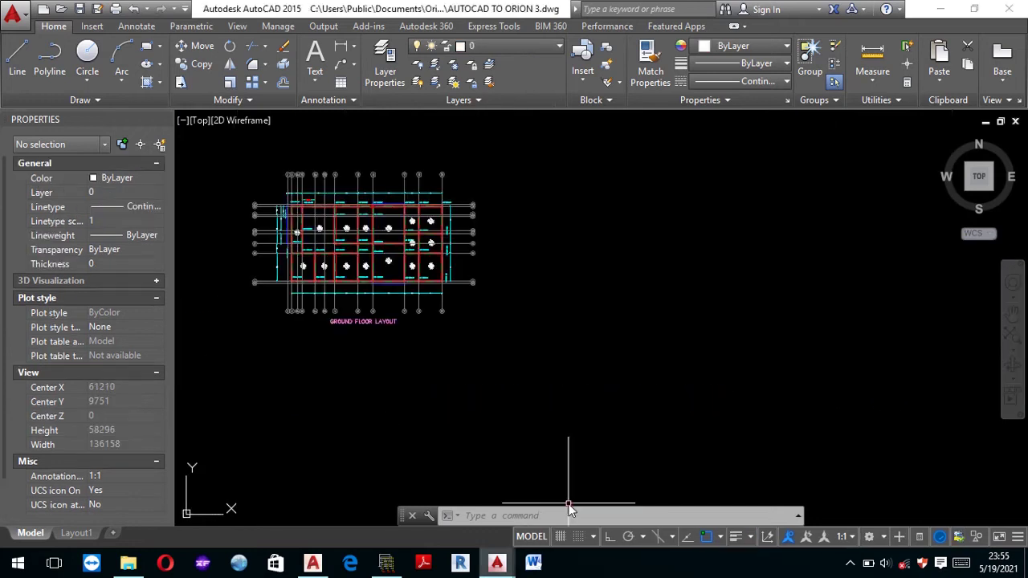
{"action": "scroll", "coordinate": [249, 204], "scroll_direction": "up", "scroll_amount": 4}
{"action": "scroll", "coordinate": [345, 325], "scroll_direction": "down", "scroll_amount": 1}
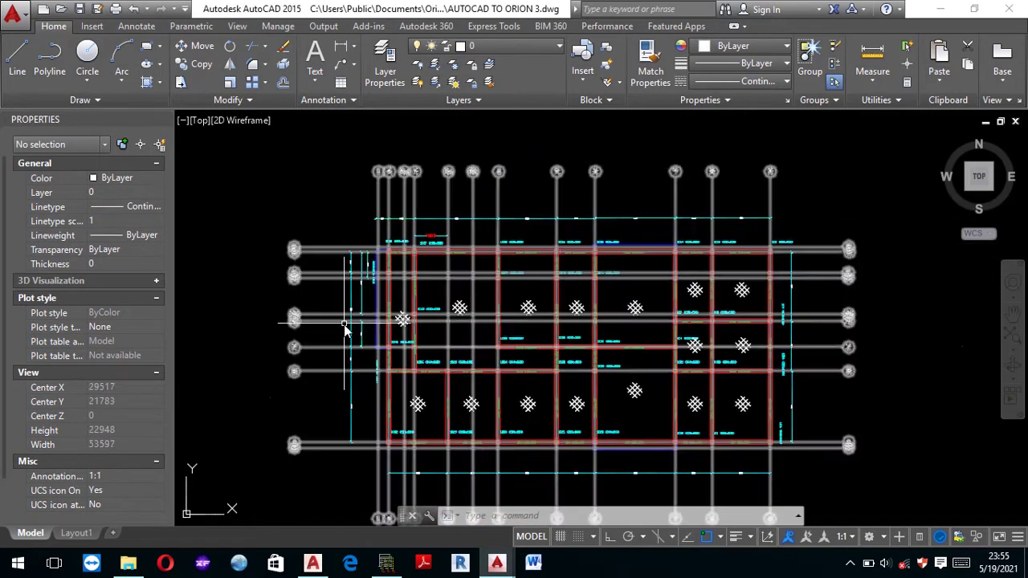
{"action": "scroll", "coordinate": [345, 325], "scroll_direction": "down", "scroll_amount": 5}
{"action": "scroll", "coordinate": [434, 418], "scroll_direction": "up", "scroll_amount": 8}
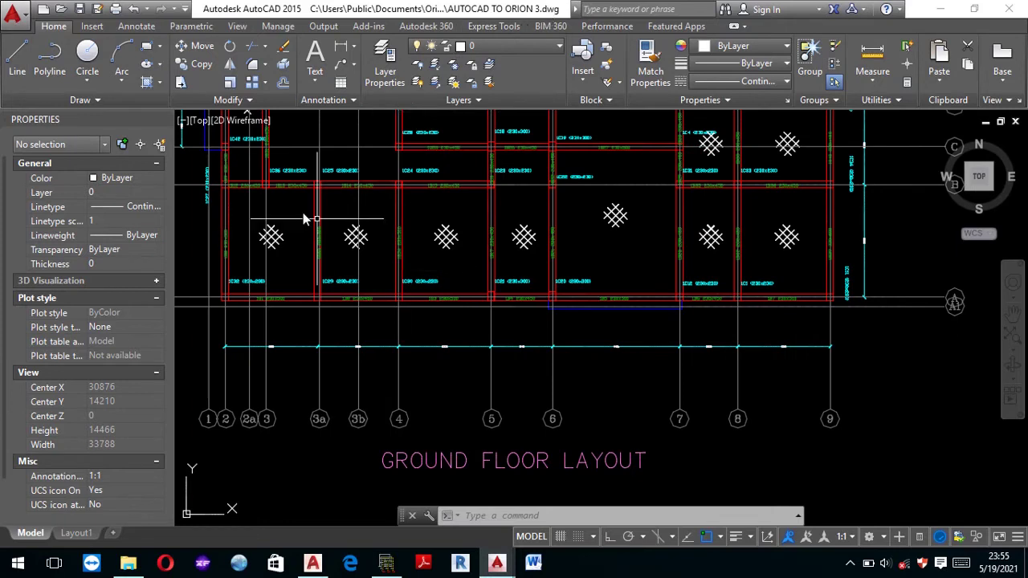
- Save the layout as AUTOCAD TO ORION 3.dxf in AutoCAD 2013 DXF format, replacing the old file
{"action": "left_click", "coordinate": [28, 30]}
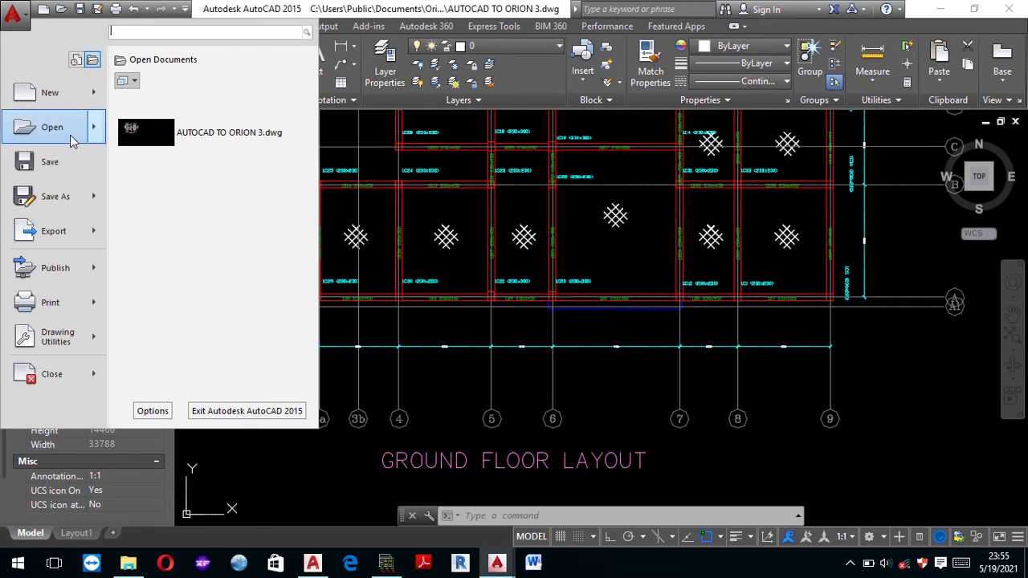
{"action": "mouse_move", "coordinate": [55, 197]}
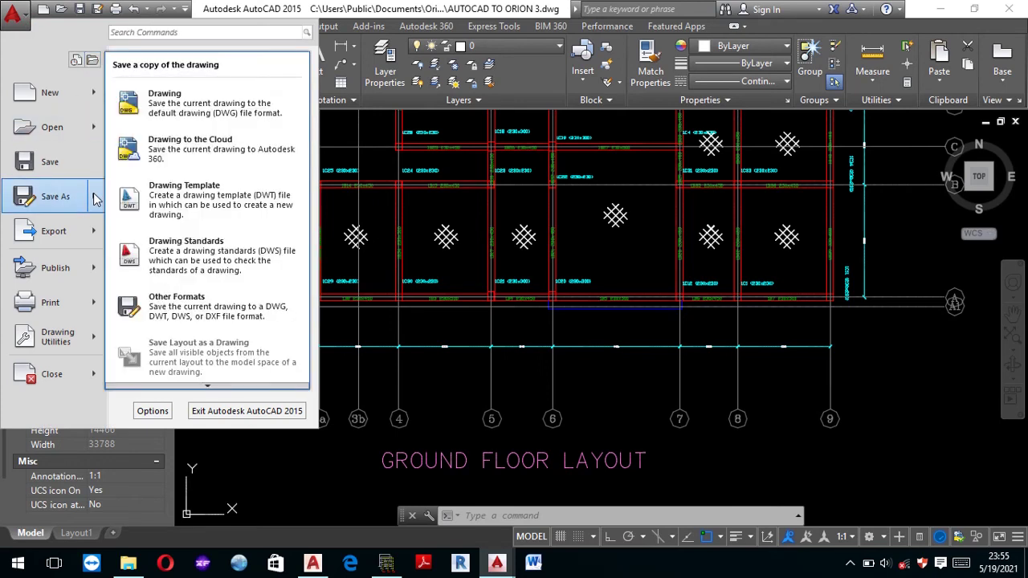
{"action": "left_click", "coordinate": [183, 302]}
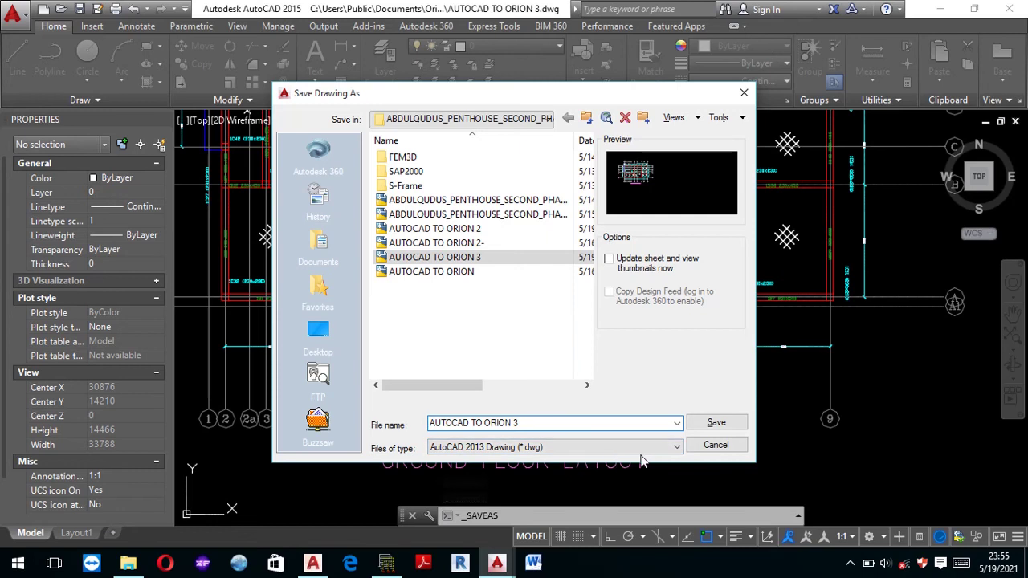
{"action": "left_click", "coordinate": [680, 448]}
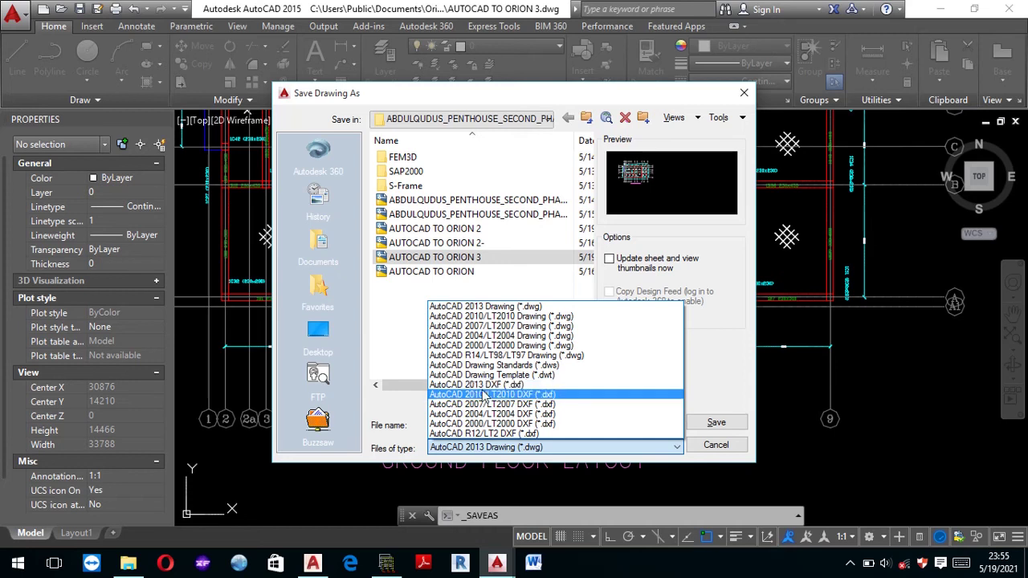
{"action": "left_click", "coordinate": [506, 386]}
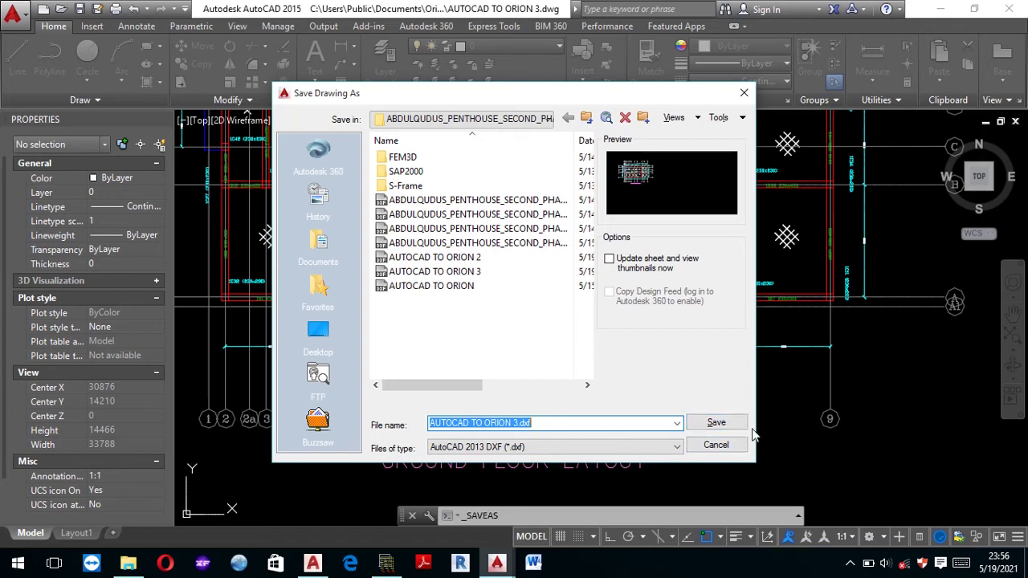
{"action": "left_click", "coordinate": [717, 426]}
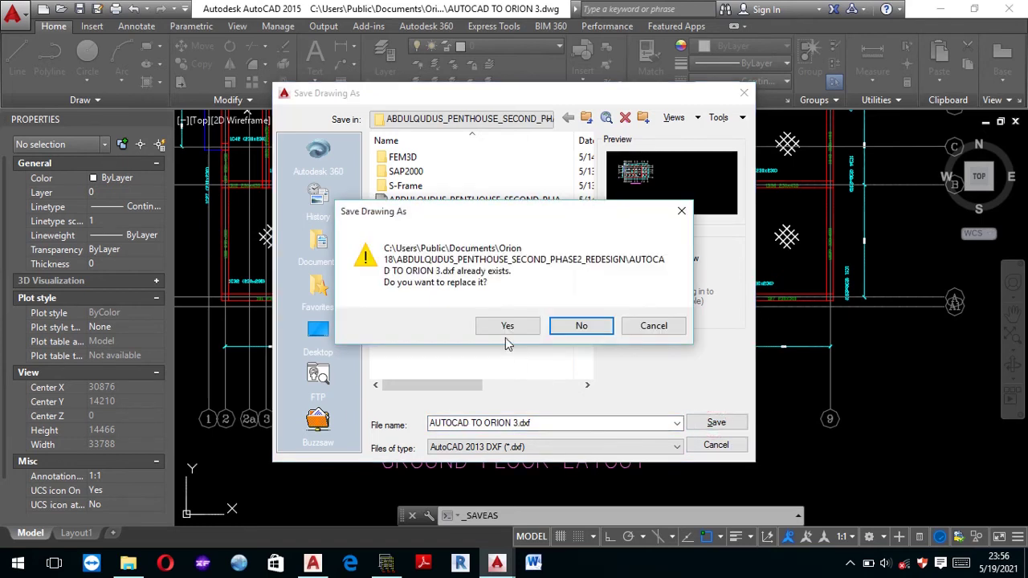
{"action": "left_click", "coordinate": [504, 325]}
- Switch over to the Orion building model window
{"action": "scroll", "coordinate": [514, 345], "scroll_direction": "down", "scroll_amount": 5}
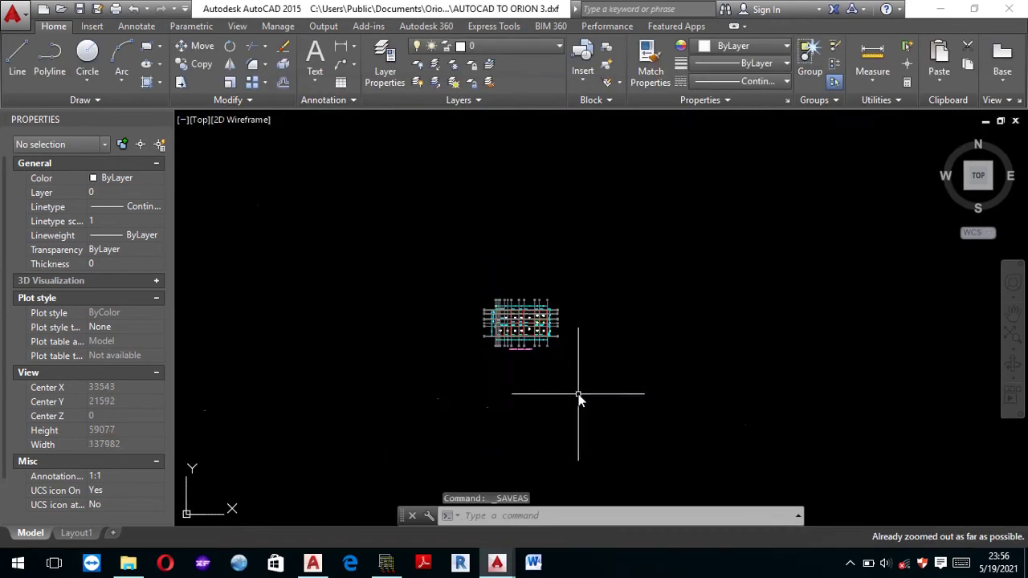
{"action": "scroll", "coordinate": [528, 347], "scroll_direction": "up", "scroll_amount": 2}
{"action": "scroll", "coordinate": [594, 236], "scroll_direction": "up", "scroll_amount": 2}
{"action": "left_click", "coordinate": [387, 563]}
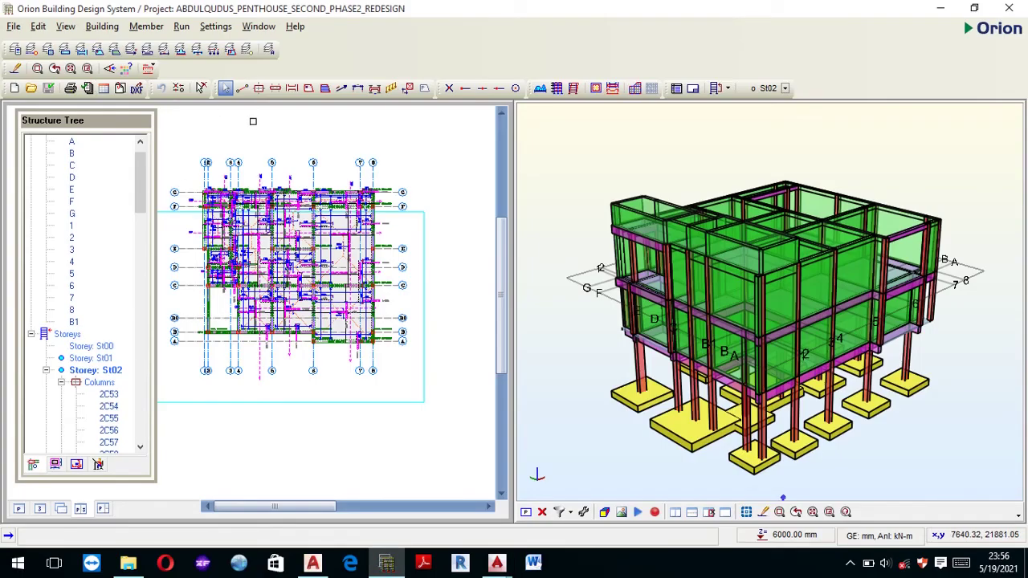
- Create a new project, changing the rejected code Autocad_to_Orion3 to Autocad_to_Orion4
{"action": "left_click", "coordinate": [16, 26]}
{"action": "left_click", "coordinate": [36, 40]}
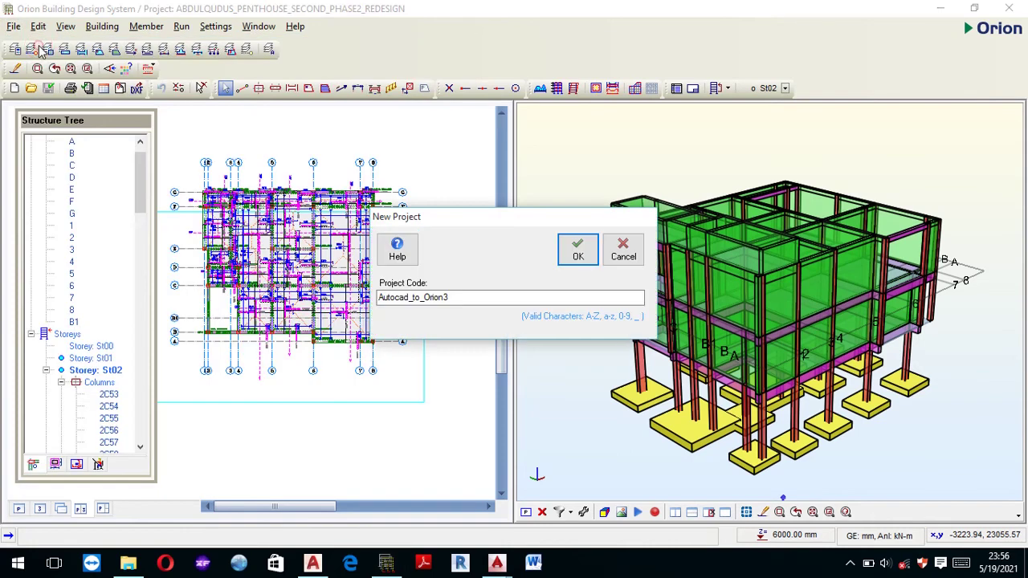
{"action": "double_click", "coordinate": [451, 299]}
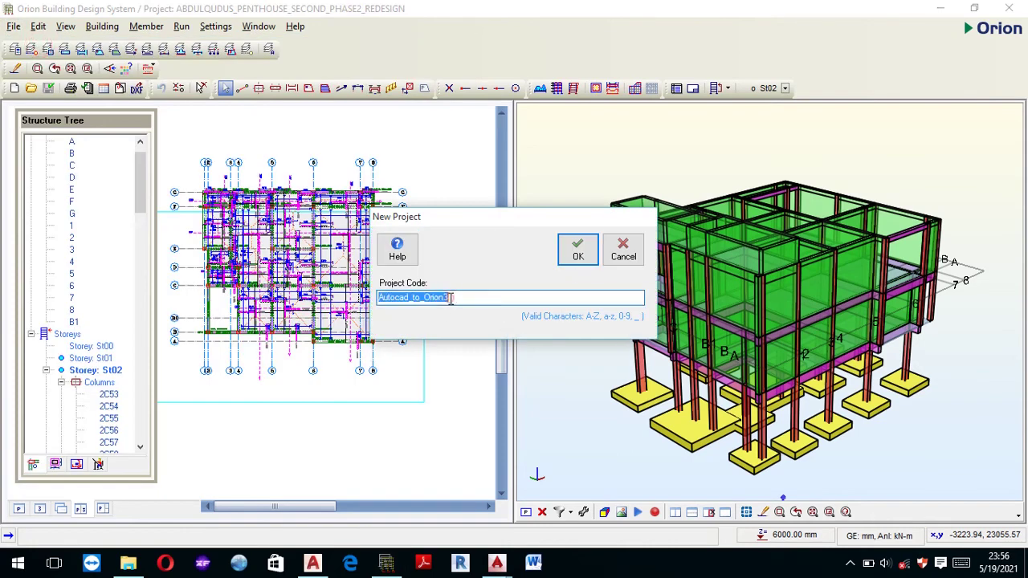
{"action": "left_click", "coordinate": [455, 298]}
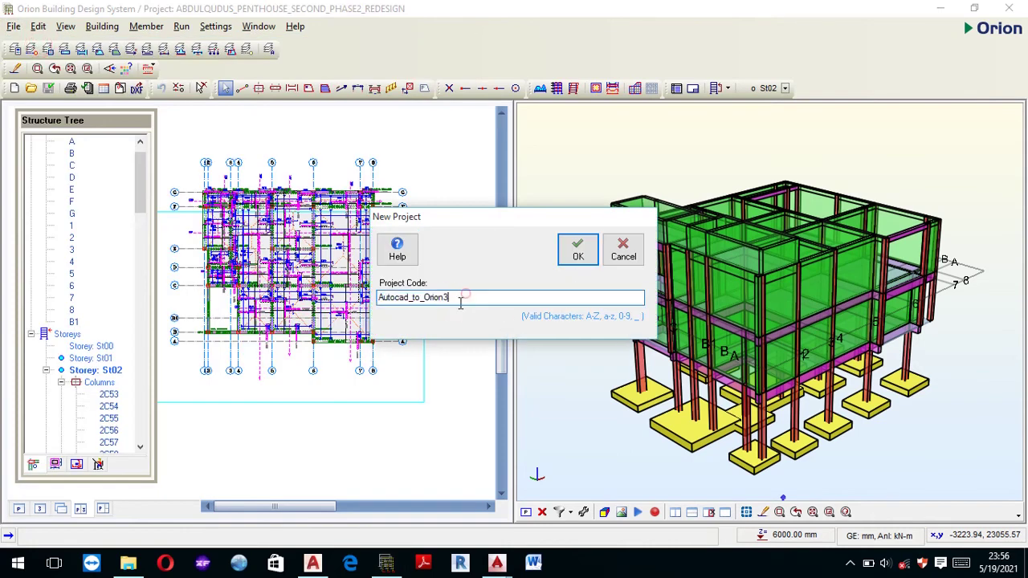
{"action": "left_click", "coordinate": [570, 257]}
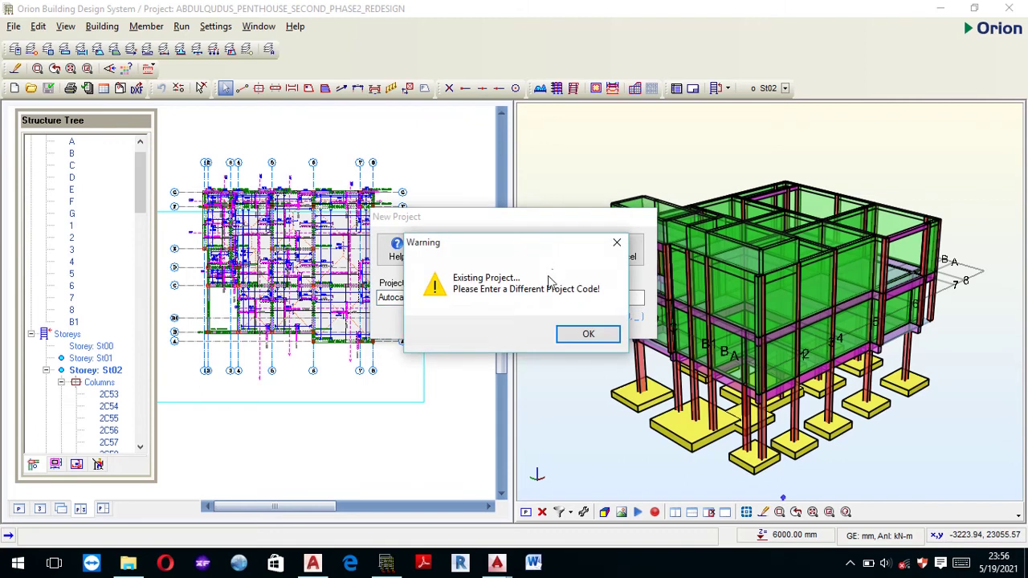
{"action": "left_click", "coordinate": [617, 242]}
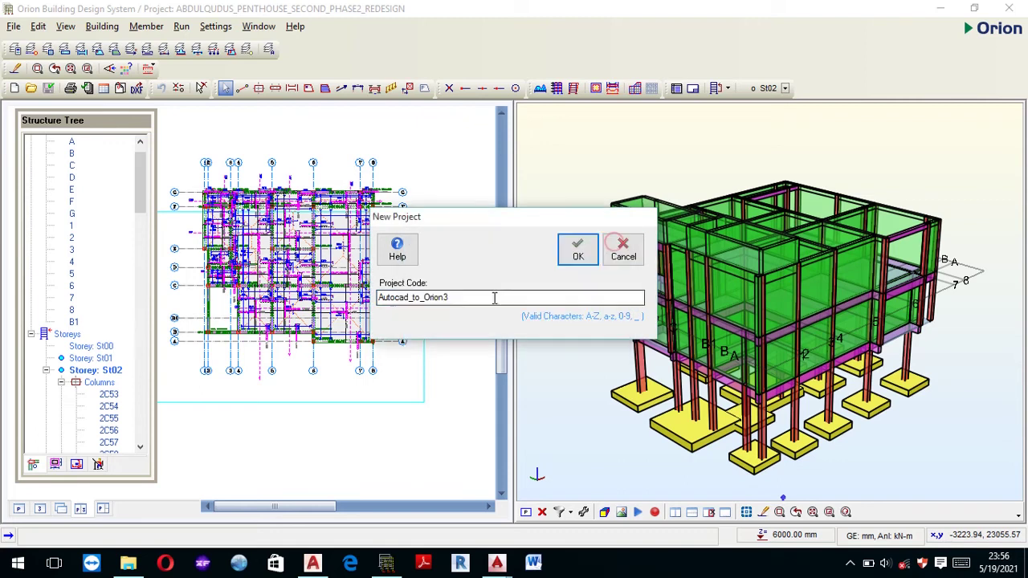
{"action": "double_click", "coordinate": [492, 297]}
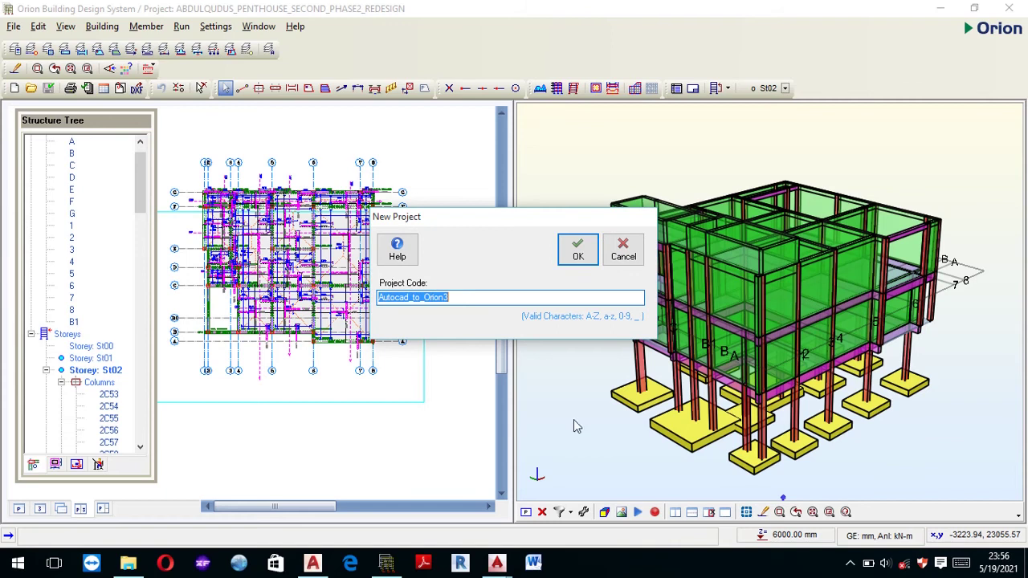
{"action": "left_click", "coordinate": [473, 297]}
{"action": "type", "text": "4"}
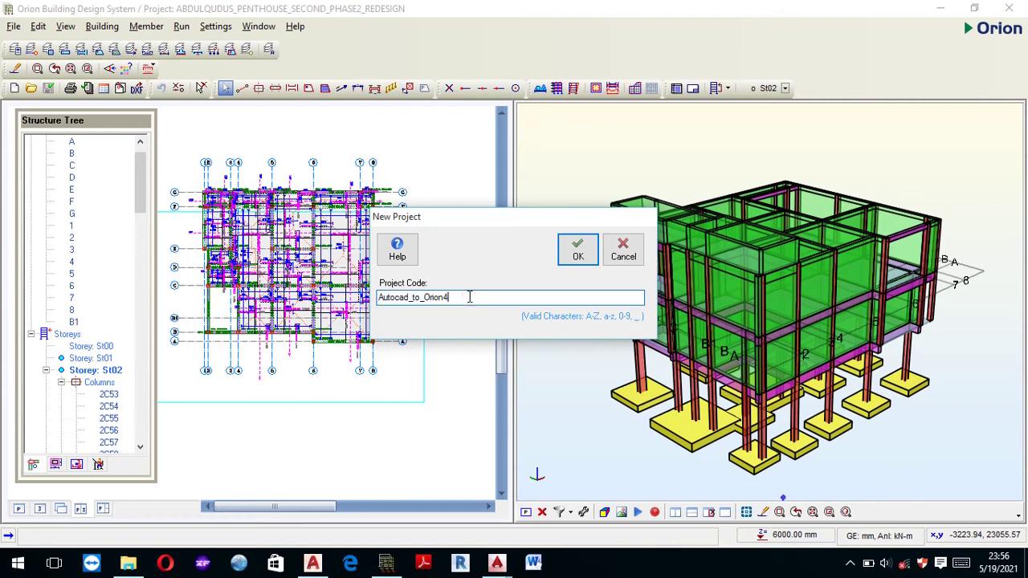
{"action": "left_click", "coordinate": [578, 252]}
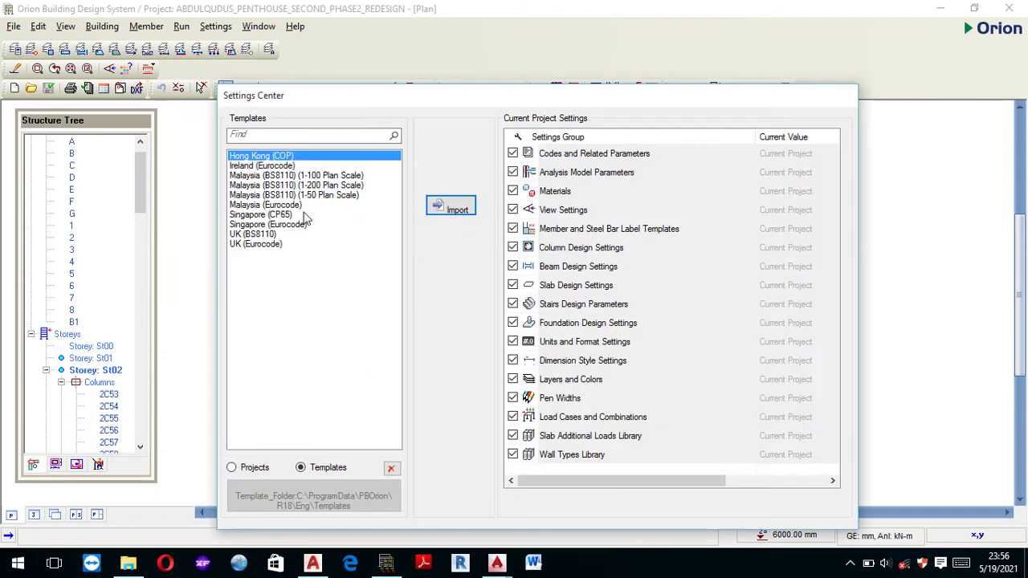
- Apply the UK (BS8110) settings template and keep the A3 (420 x 297 mm) sheet size
{"action": "left_click", "coordinate": [273, 234]}
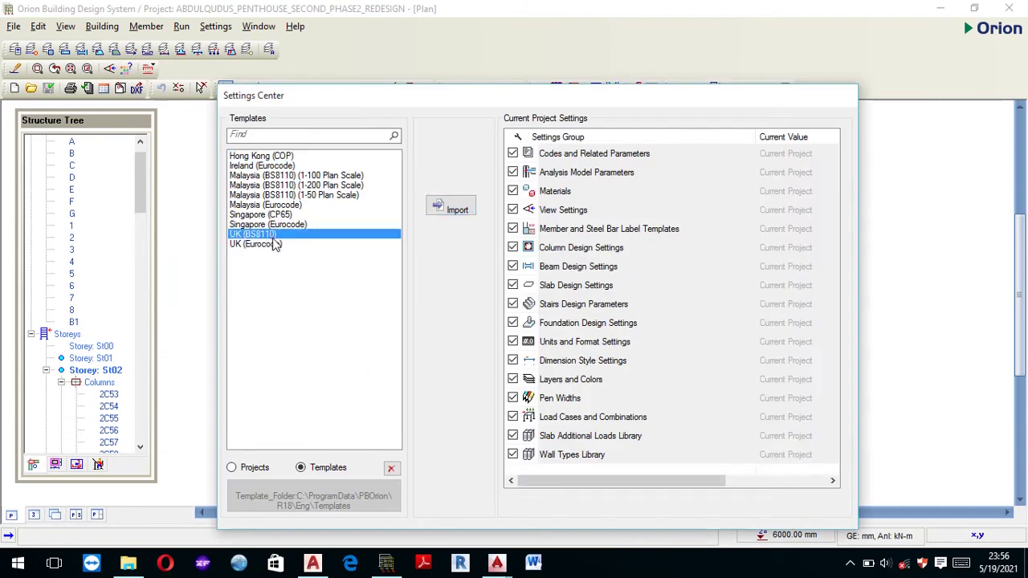
{"action": "left_click", "coordinate": [451, 210]}
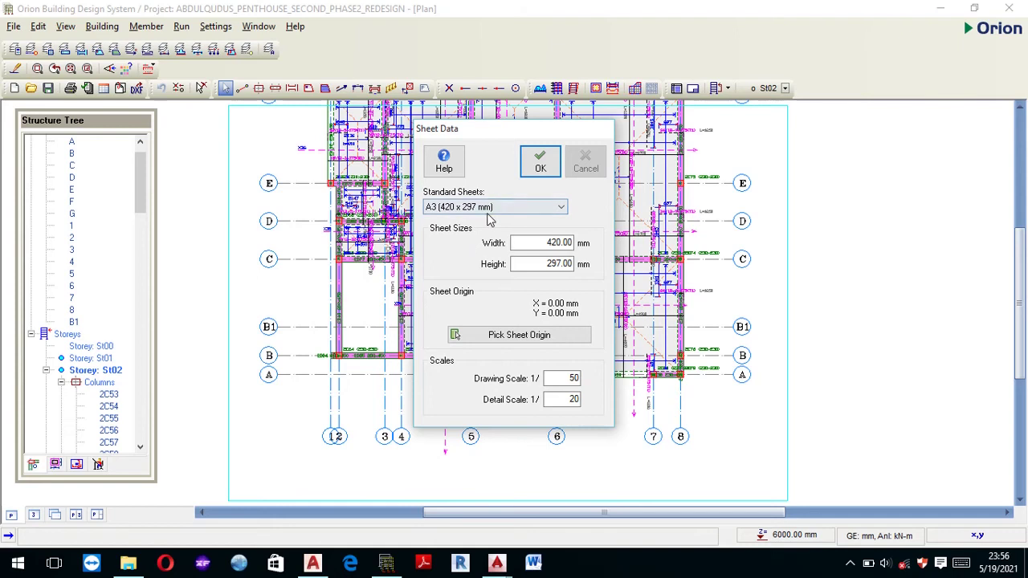
{"action": "left_click", "coordinate": [489, 205]}
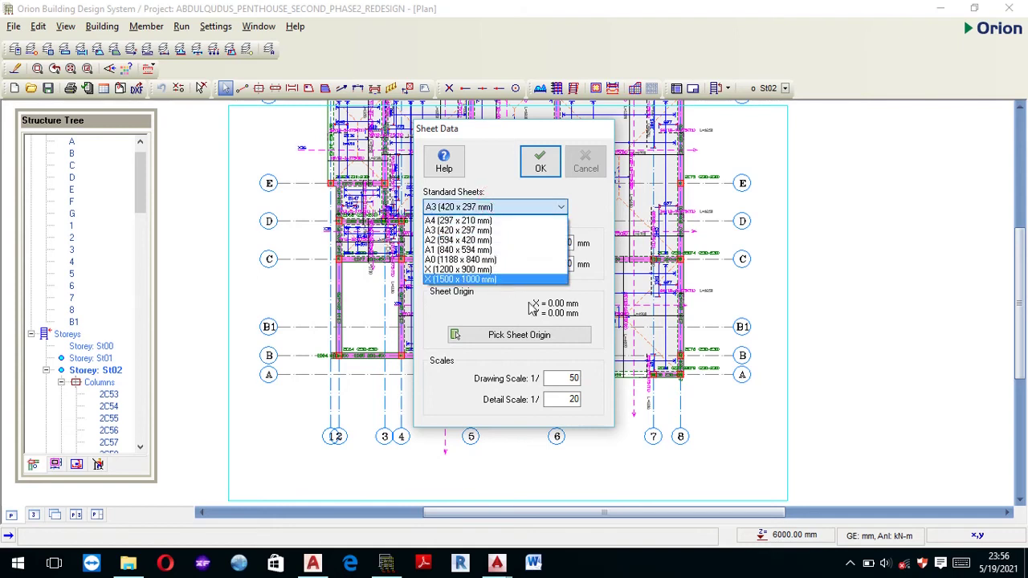
{"action": "left_click", "coordinate": [557, 206]}
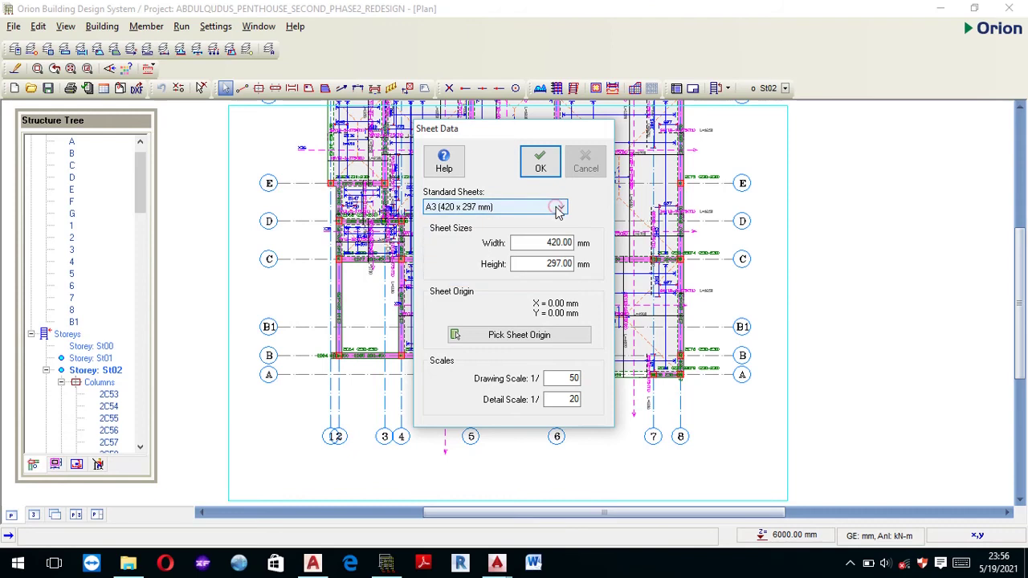
{"action": "left_click", "coordinate": [539, 164]}
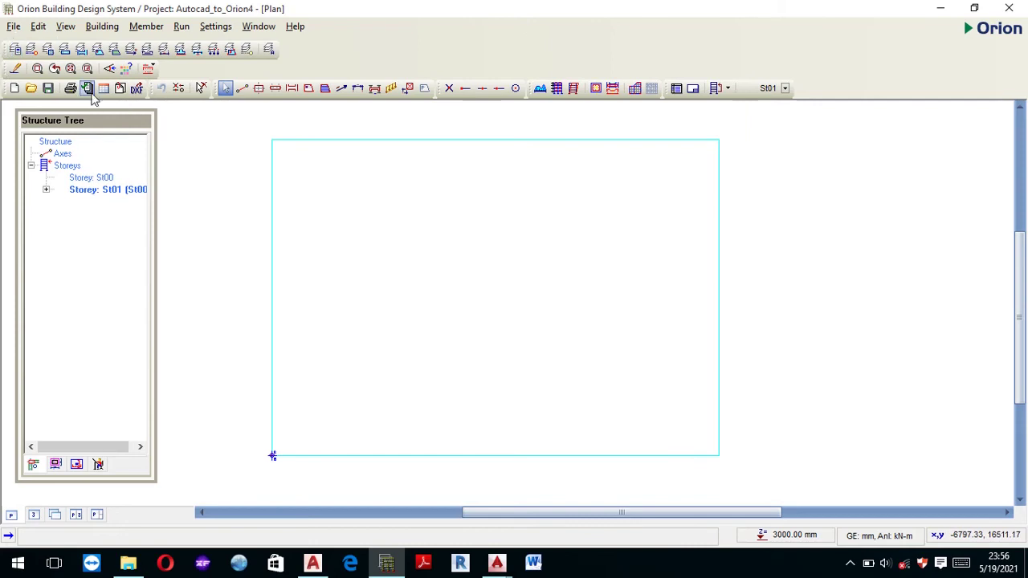
- Open the Reference Drawing tool, saving the project when prompted
{"action": "left_click", "coordinate": [120, 88]}
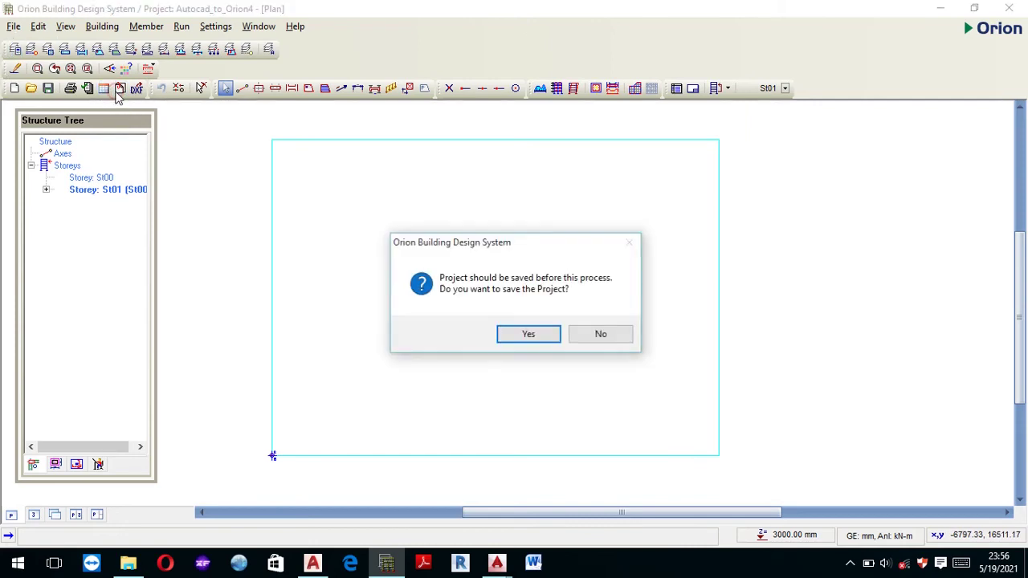
{"action": "left_click", "coordinate": [508, 335]}
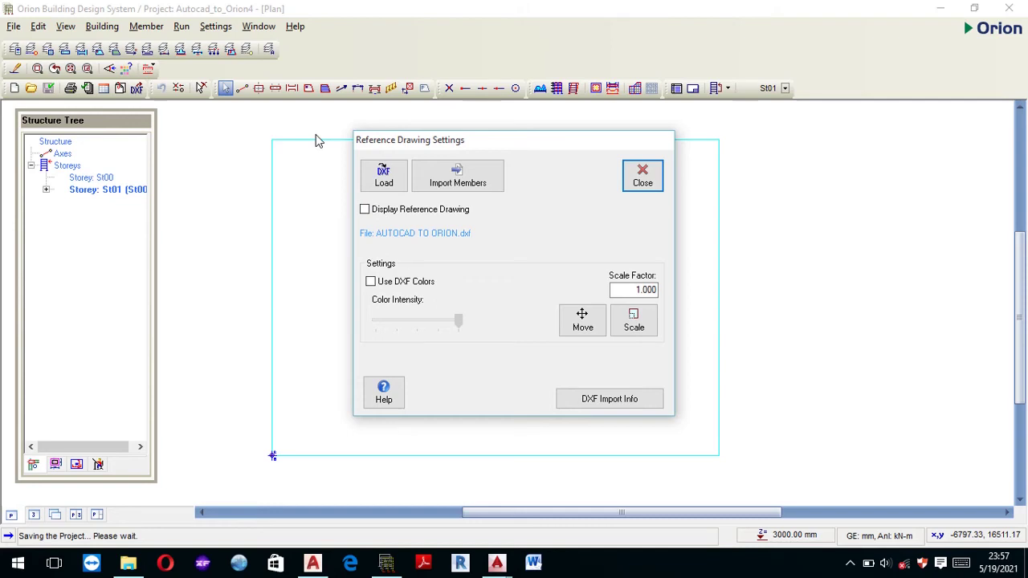
- Load and display AUTOCAD TO ORION 3.dxf as the reference drawing in mm units
{"action": "left_click", "coordinate": [365, 210]}
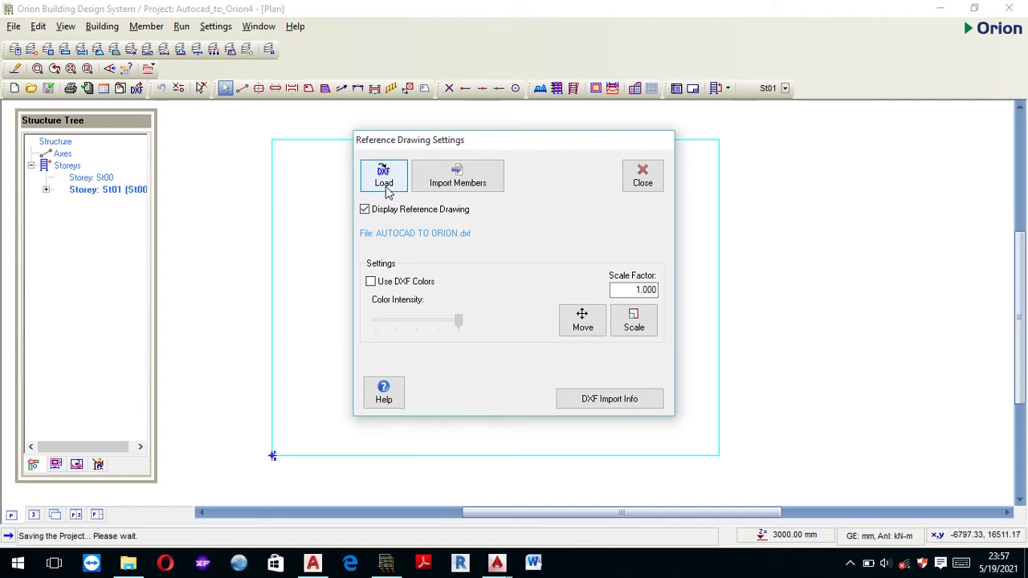
{"action": "left_click", "coordinate": [384, 184]}
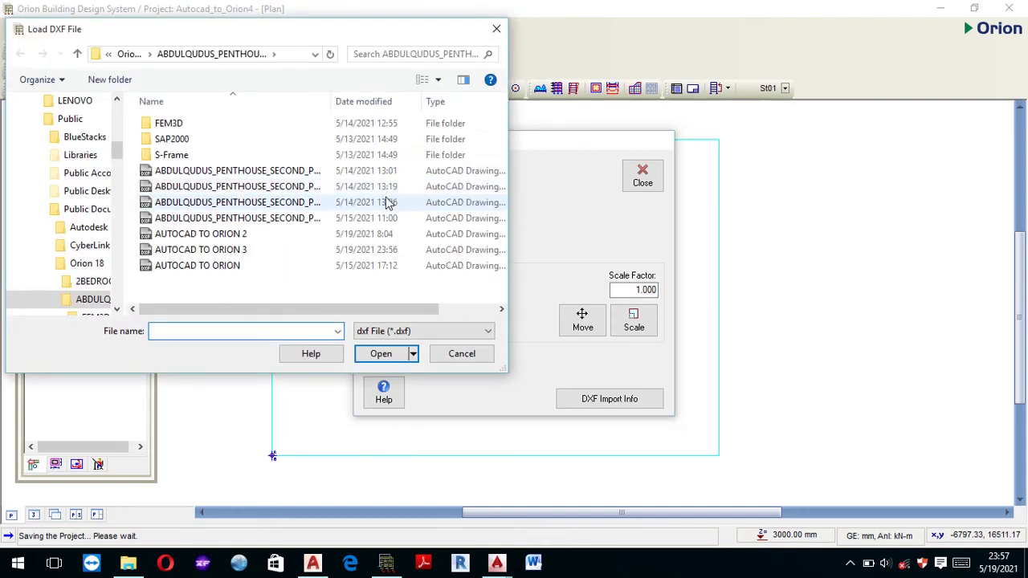
{"action": "left_click", "coordinate": [215, 250]}
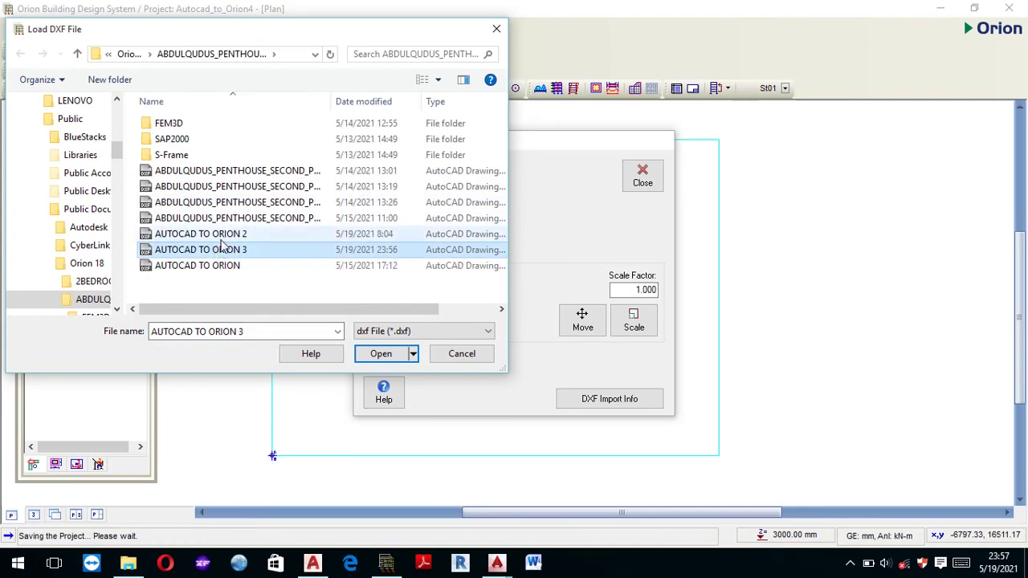
{"action": "left_click", "coordinate": [381, 360]}
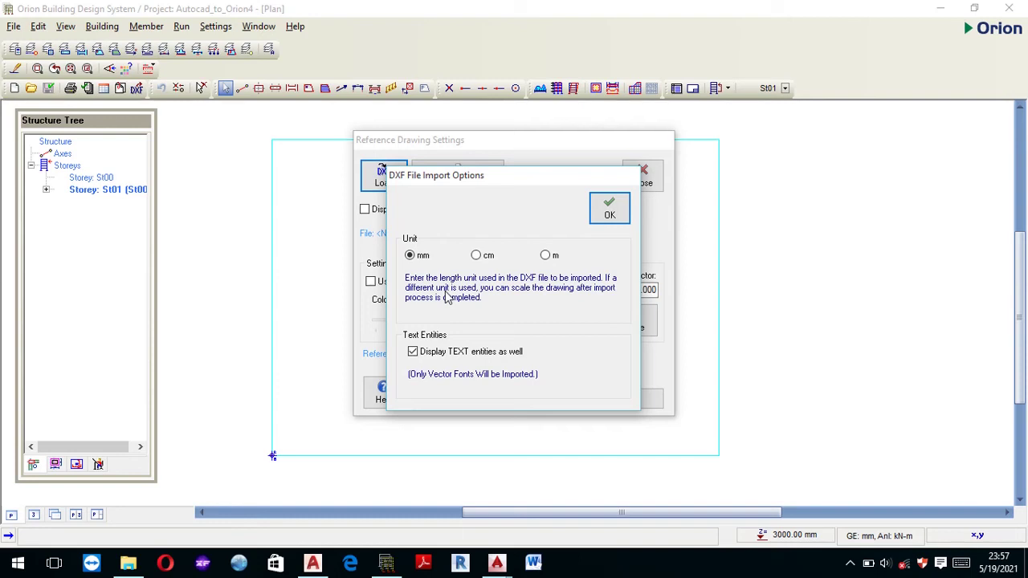
{"action": "left_click", "coordinate": [610, 210]}
- Close the reference drawing settings and zoom to inspect the imported layout
{"action": "left_click", "coordinate": [644, 175]}
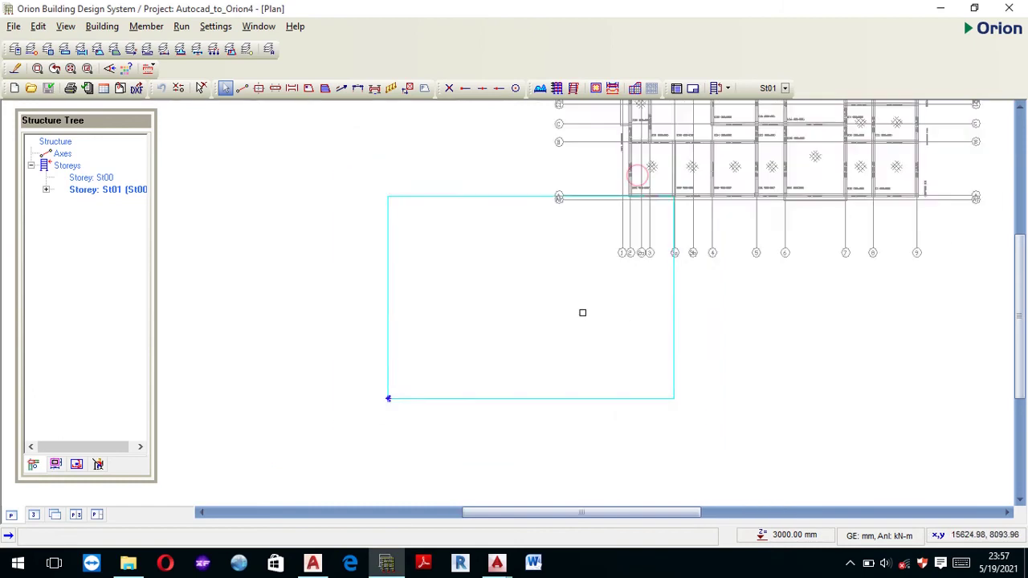
{"action": "scroll", "coordinate": [582, 312], "scroll_direction": "down", "scroll_amount": 4}
{"action": "scroll", "coordinate": [606, 295], "scroll_direction": "down", "scroll_amount": 1}
{"action": "scroll", "coordinate": [634, 267], "scroll_direction": "up", "scroll_amount": 2}
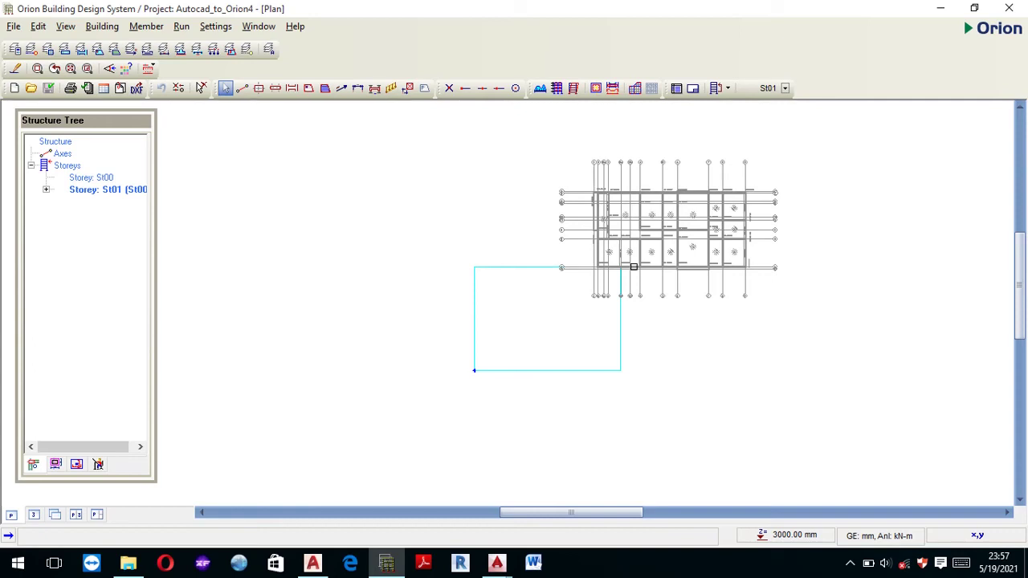
- Move the reference drawing from a picked base point into the sheet outline
{"action": "left_click", "coordinate": [120, 88]}
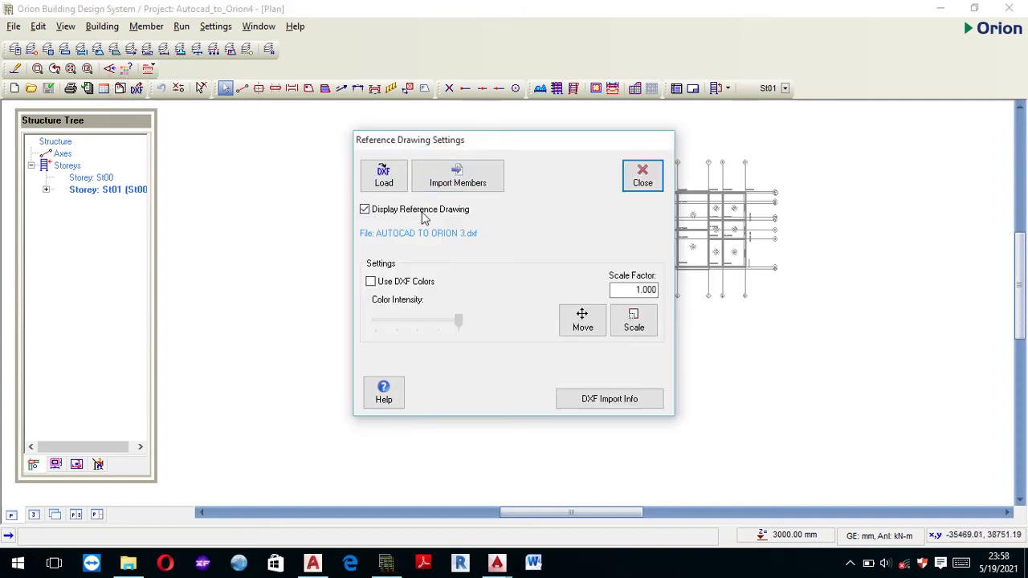
{"action": "left_click", "coordinate": [596, 325]}
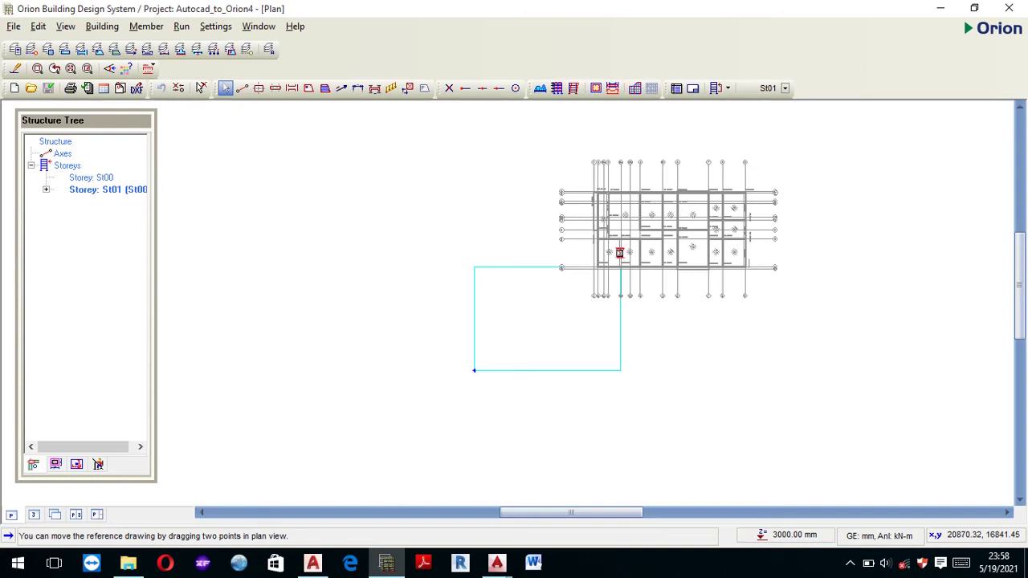
{"action": "left_click", "coordinate": [624, 245]}
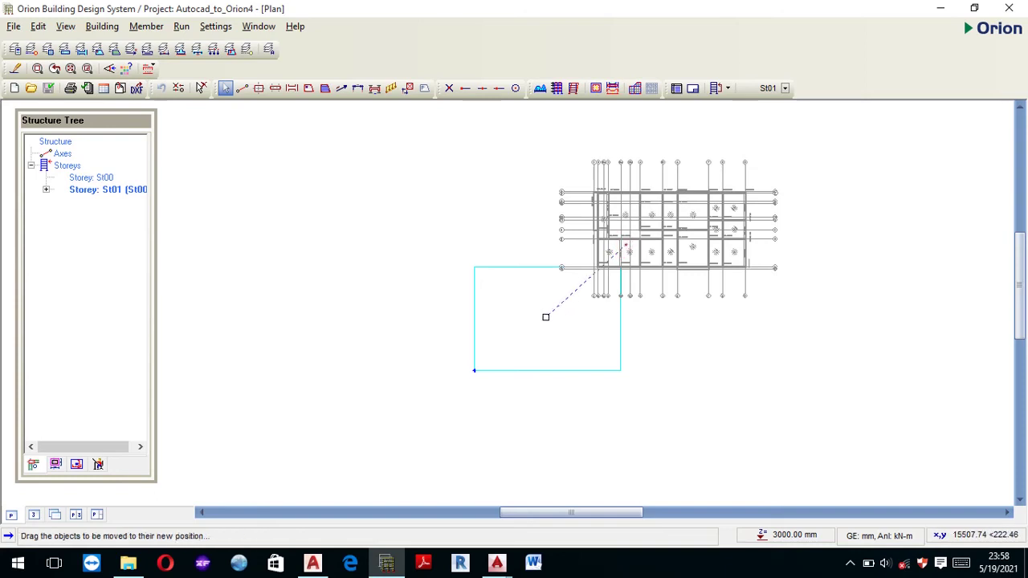
{"action": "left_click", "coordinate": [541, 319]}
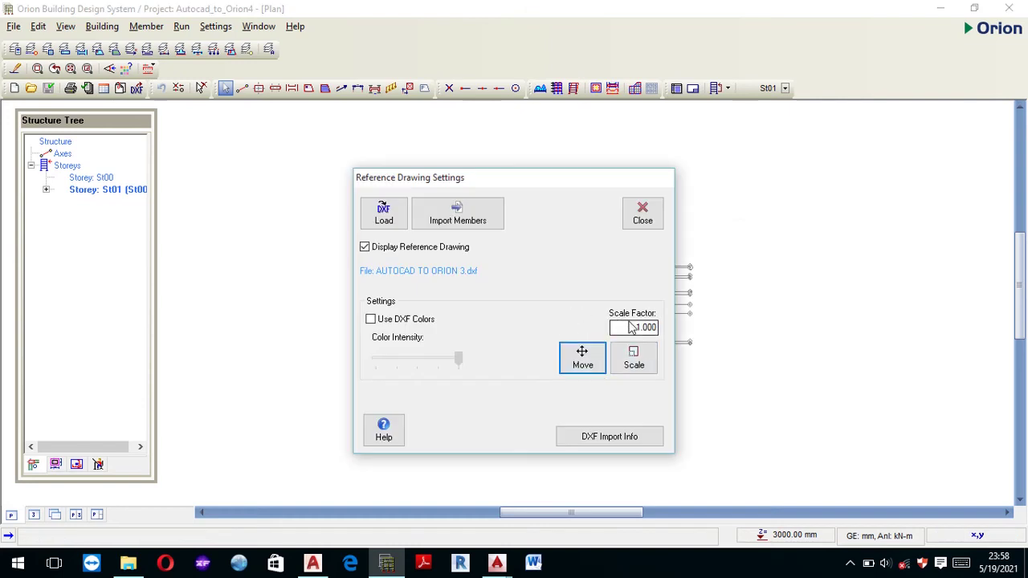
{"action": "left_click", "coordinate": [636, 218]}
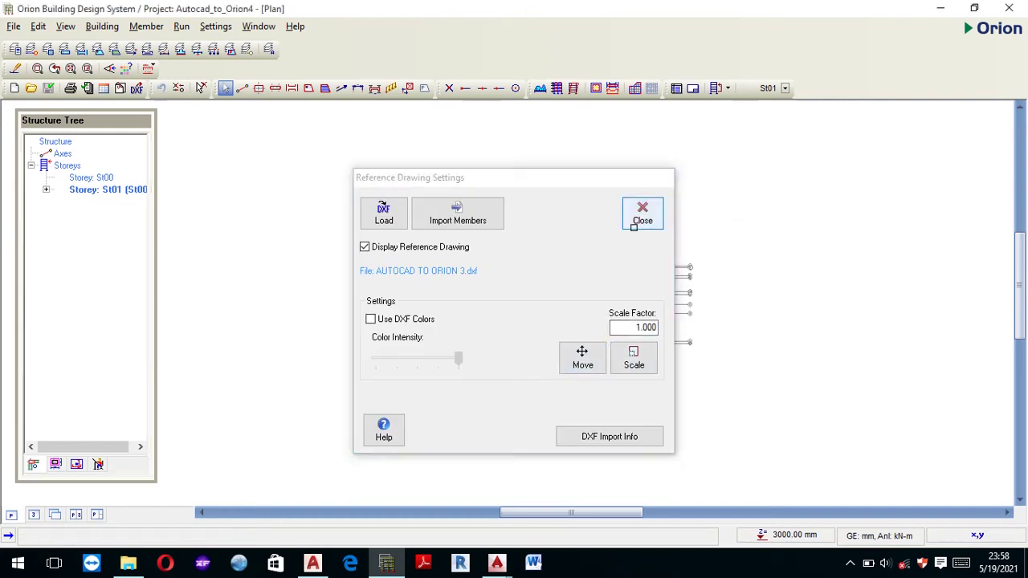
{"action": "scroll", "coordinate": [553, 338], "scroll_direction": "up", "scroll_amount": 2}
{"action": "scroll", "coordinate": [553, 337], "scroll_direction": "up", "scroll_amount": 1}
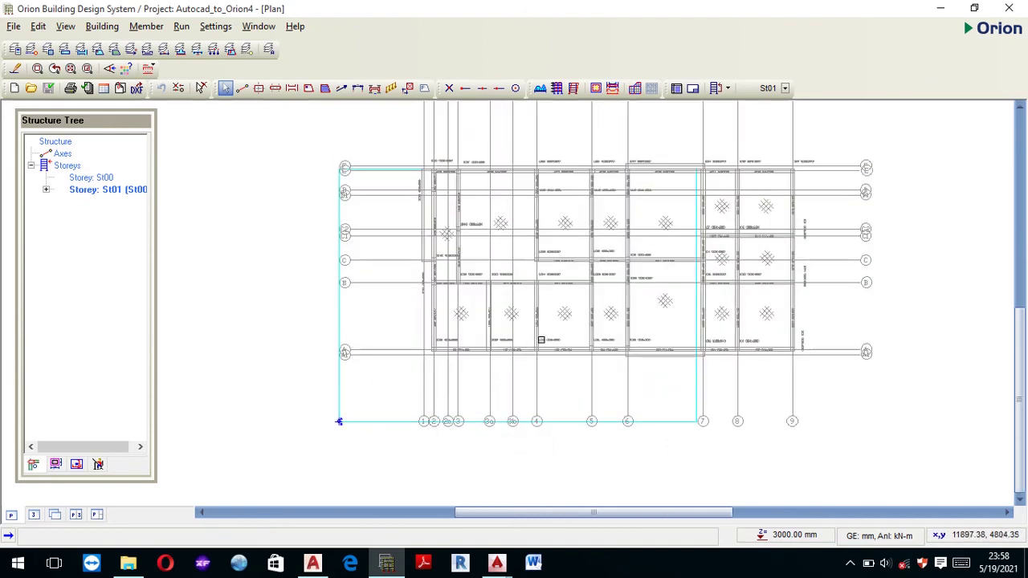
{"action": "scroll", "coordinate": [536, 337], "scroll_direction": "down", "scroll_amount": 1}
{"action": "scroll", "coordinate": [488, 328], "scroll_direction": "down", "scroll_amount": 1}
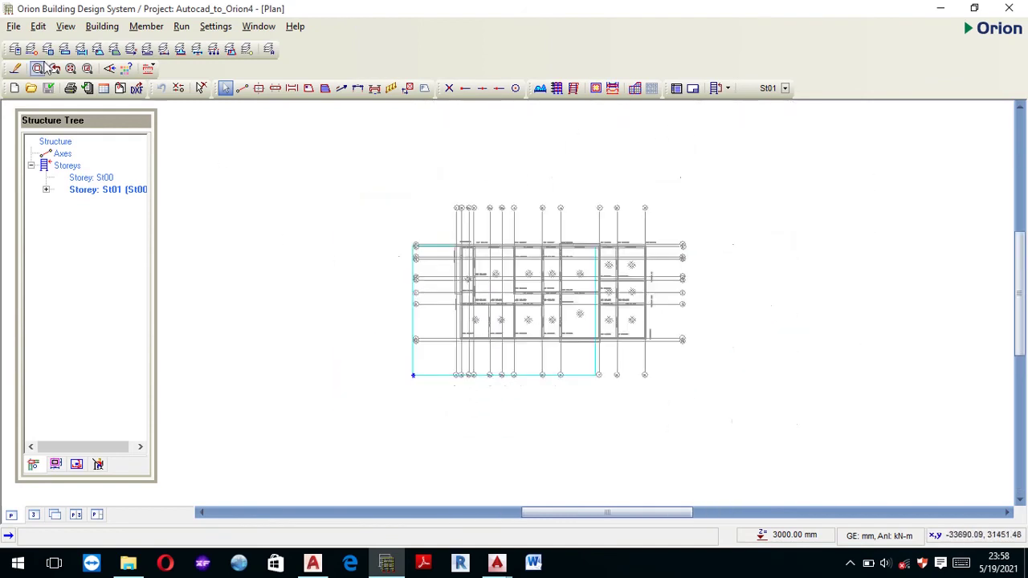
- Rescale the reference drawing by a factor of 0.65 and check its fit on the sheet
{"action": "left_click", "coordinate": [122, 88]}
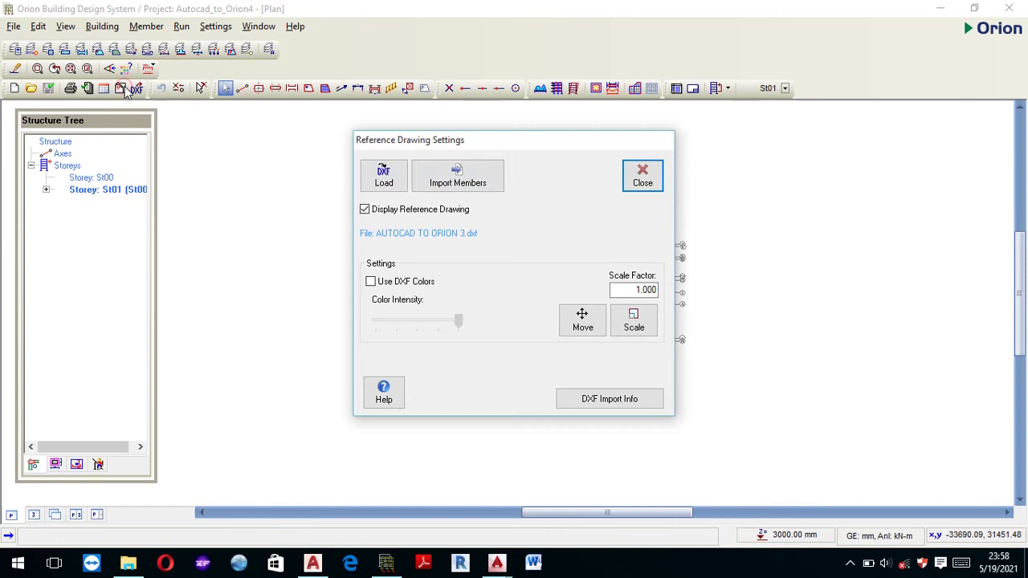
{"action": "double_click", "coordinate": [634, 290]}
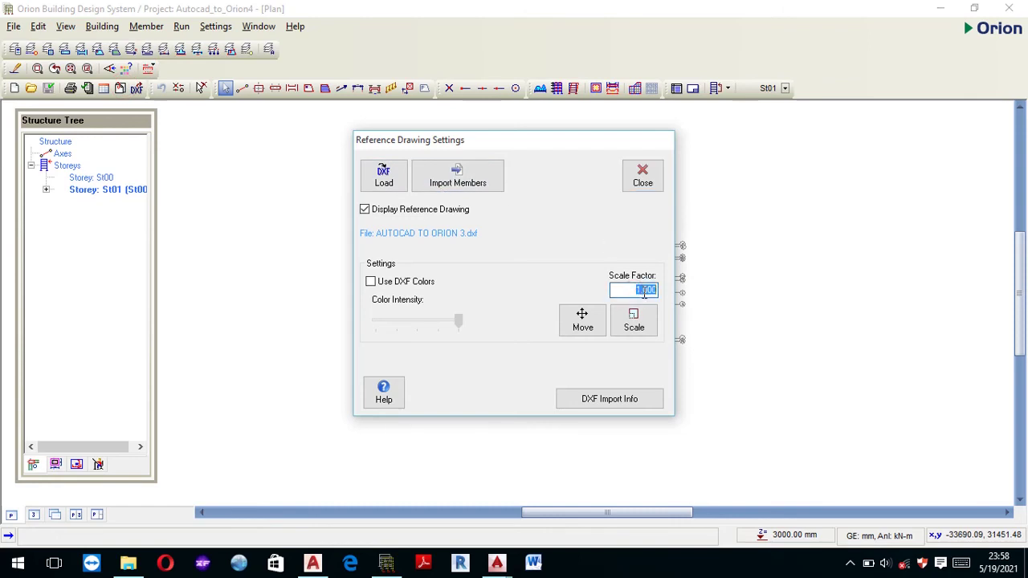
{"action": "type", "text": "0.6"}
{"action": "type", "text": "5"}
{"action": "left_click", "coordinate": [633, 326]}
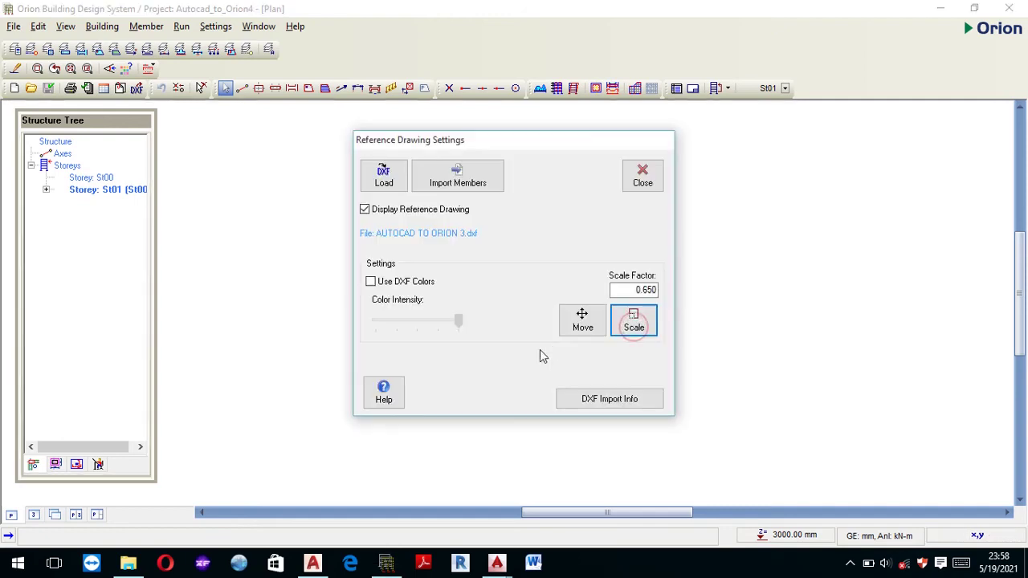
{"action": "left_click", "coordinate": [646, 180]}
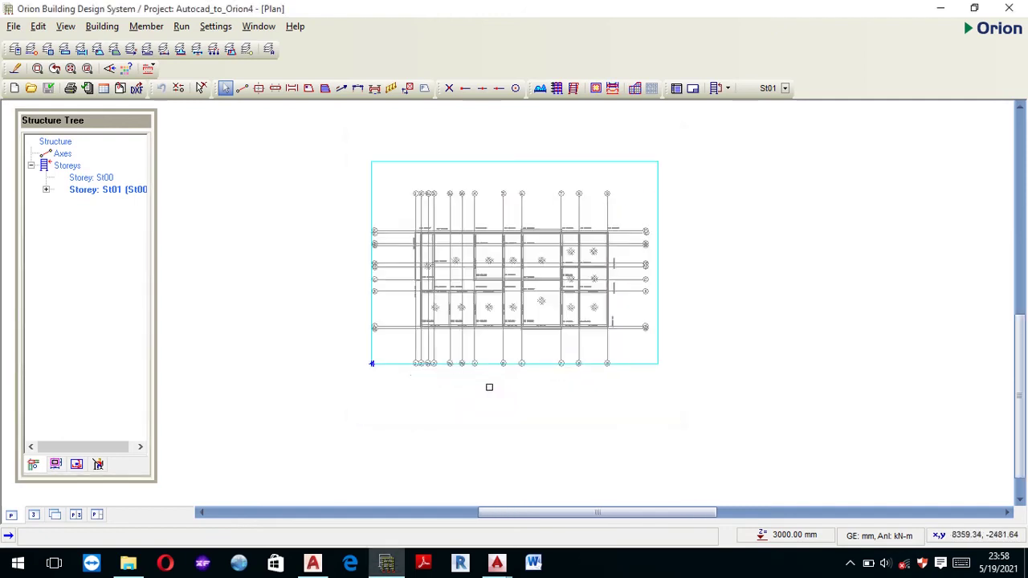
{"action": "scroll", "coordinate": [489, 387], "scroll_direction": "up", "scroll_amount": 3}
{"action": "scroll", "coordinate": [481, 374], "scroll_direction": "down", "scroll_amount": 1}
{"action": "scroll", "coordinate": [394, 322], "scroll_direction": "down", "scroll_amount": 1}
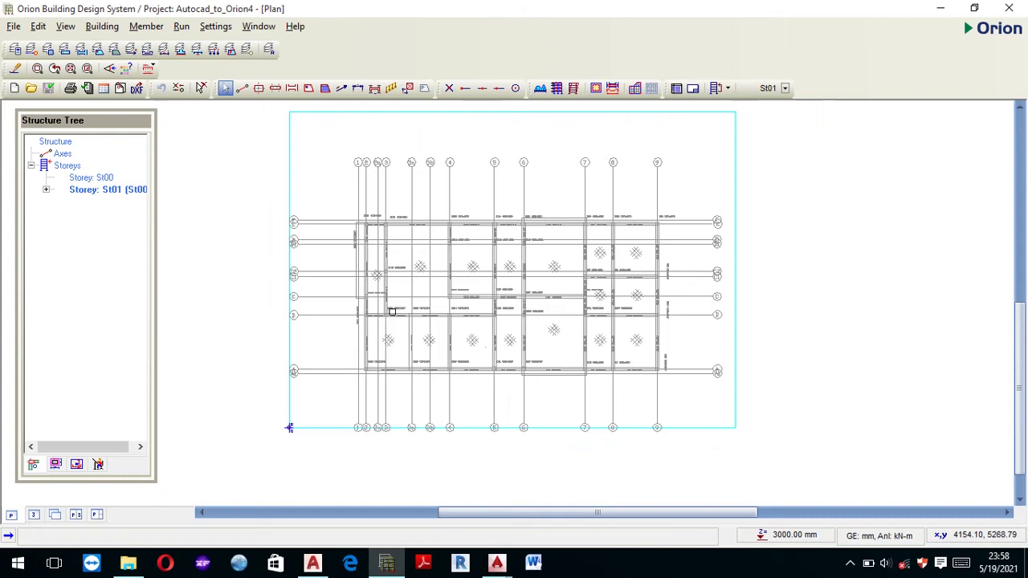
{"action": "scroll", "coordinate": [466, 281], "scroll_direction": "down", "scroll_amount": 1}
{"action": "scroll", "coordinate": [458, 321], "scroll_direction": "down", "scroll_amount": 1}
{"action": "scroll", "coordinate": [498, 340], "scroll_direction": "up", "scroll_amount": 2}
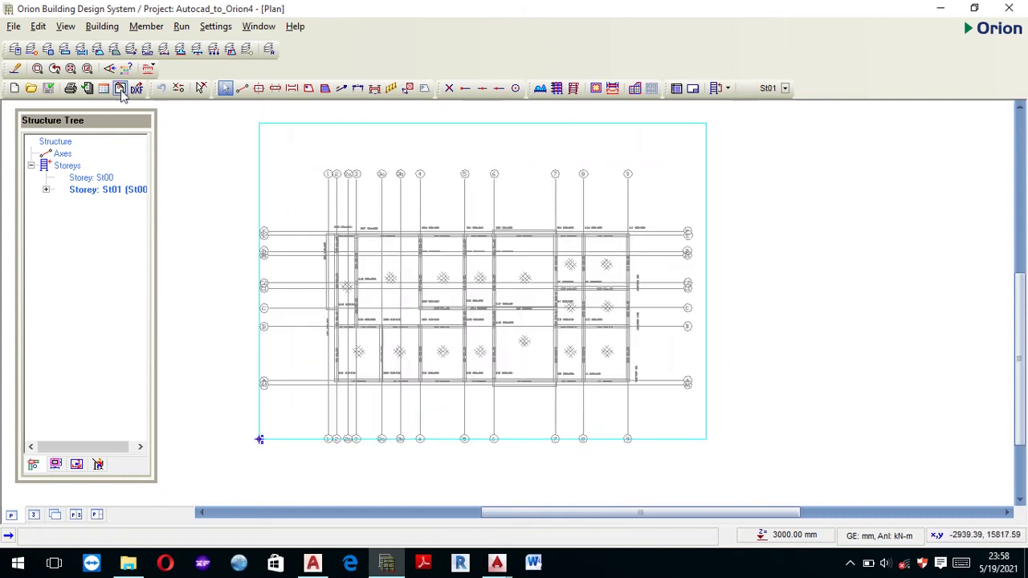
{"action": "left_click", "coordinate": [120, 90]}
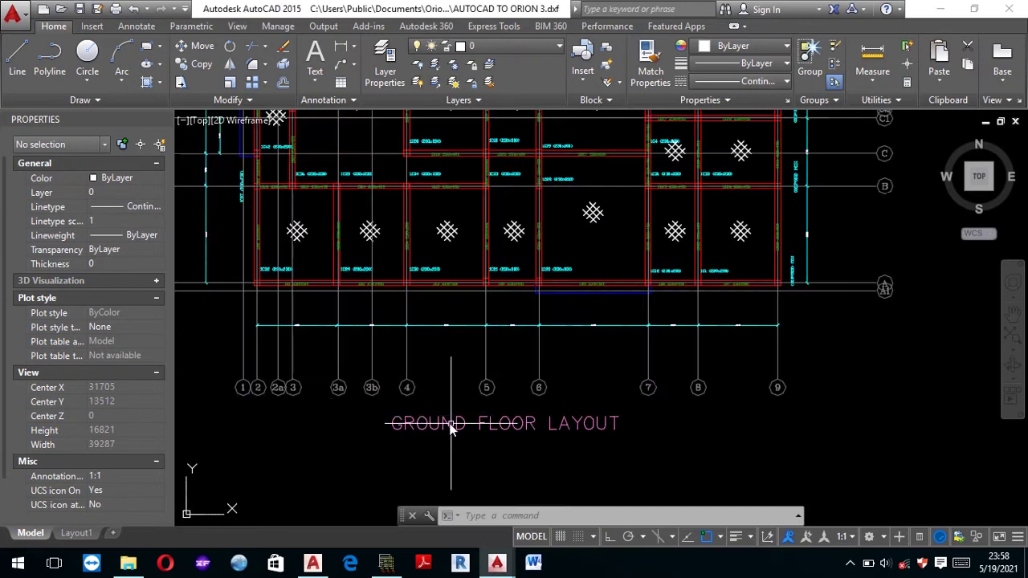
- Zoom around the AutoCAD ground floor layout to check column 1C32 (230x230), then return to Orion
{"action": "scroll", "coordinate": [305, 321], "scroll_direction": "up", "scroll_amount": 2}
{"action": "scroll", "coordinate": [340, 356], "scroll_direction": "up", "scroll_amount": 2}
{"action": "scroll", "coordinate": [367, 425], "scroll_direction": "down", "scroll_amount": 3}
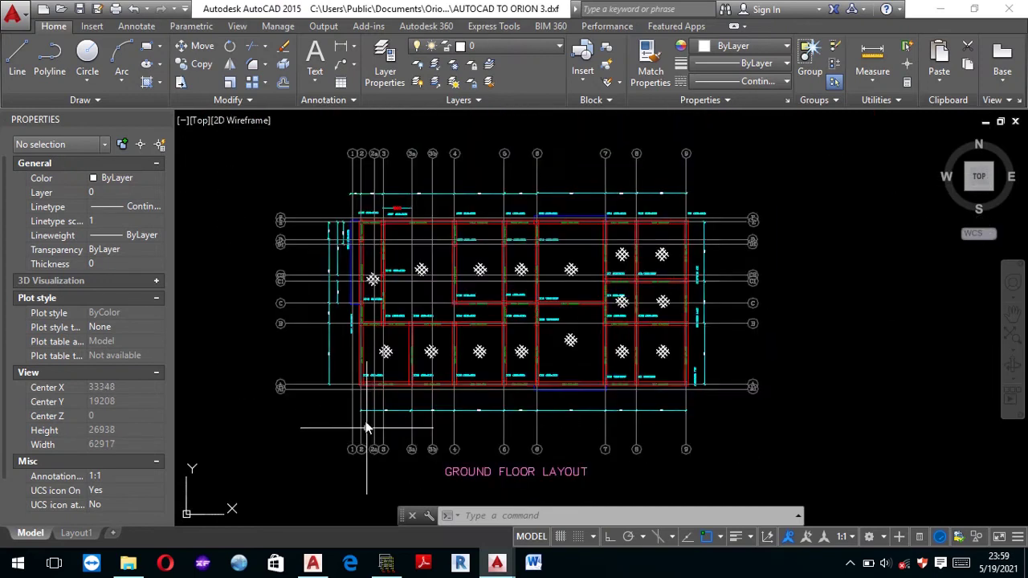
{"action": "scroll", "coordinate": [362, 385], "scroll_direction": "up", "scroll_amount": 2}
{"action": "scroll", "coordinate": [362, 382], "scroll_direction": "up", "scroll_amount": 5}
{"action": "scroll", "coordinate": [341, 377], "scroll_direction": "up", "scroll_amount": 1}
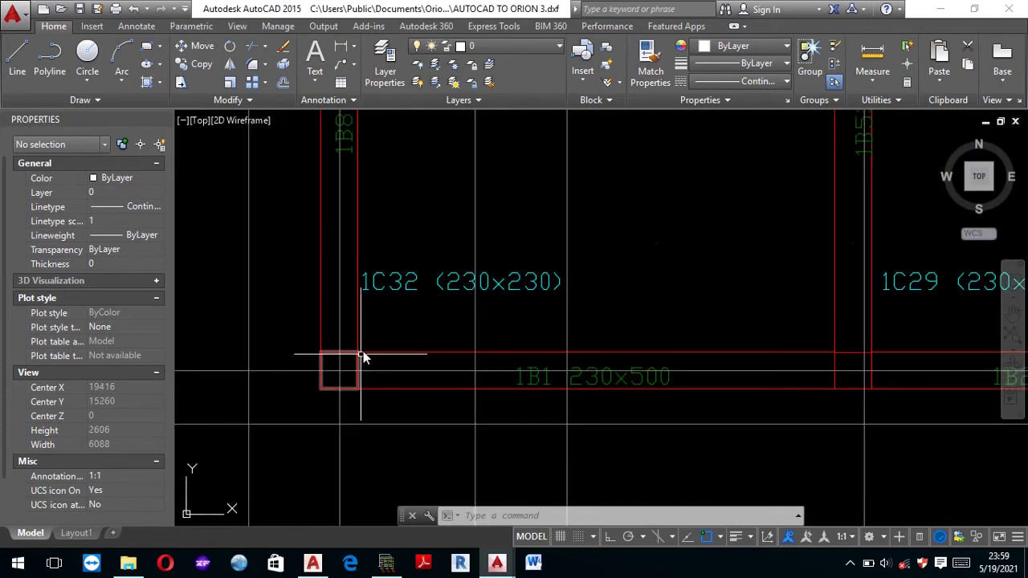
{"action": "scroll", "coordinate": [395, 321], "scroll_direction": "down", "scroll_amount": 3}
{"action": "scroll", "coordinate": [401, 341], "scroll_direction": "down", "scroll_amount": 4}
{"action": "scroll", "coordinate": [450, 333], "scroll_direction": "down", "scroll_amount": 2}
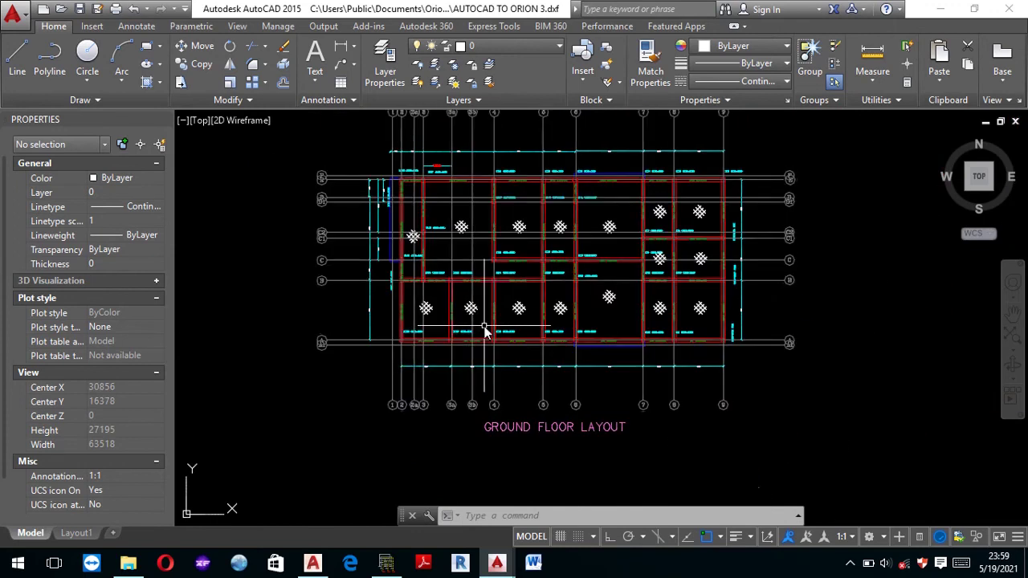
{"action": "scroll", "coordinate": [562, 305], "scroll_direction": "up", "scroll_amount": 1}
{"action": "scroll", "coordinate": [596, 310], "scroll_direction": "down", "scroll_amount": 3}
{"action": "scroll", "coordinate": [611, 241], "scroll_direction": "down", "scroll_amount": 1}
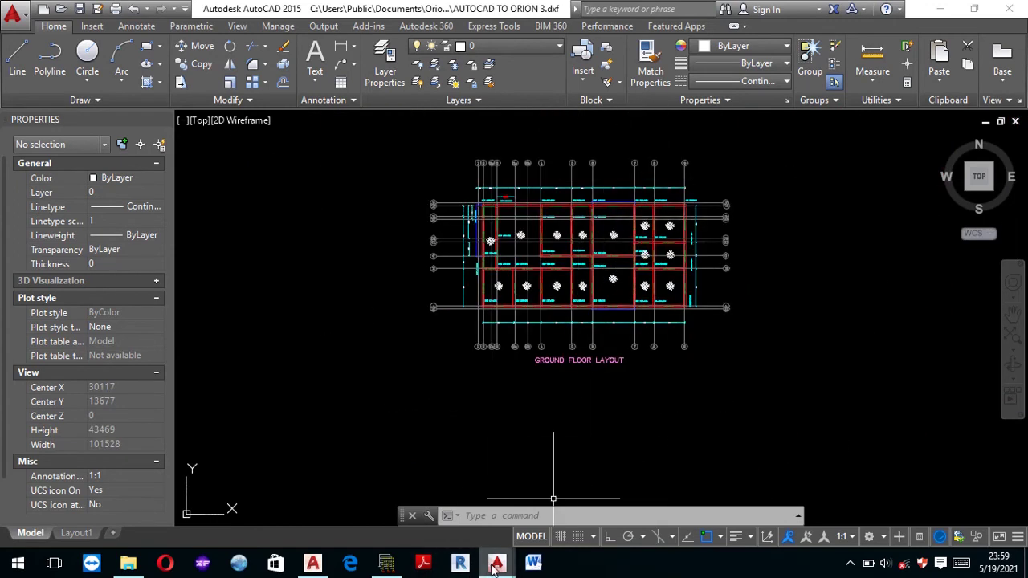
{"action": "left_click", "coordinate": [387, 563]}
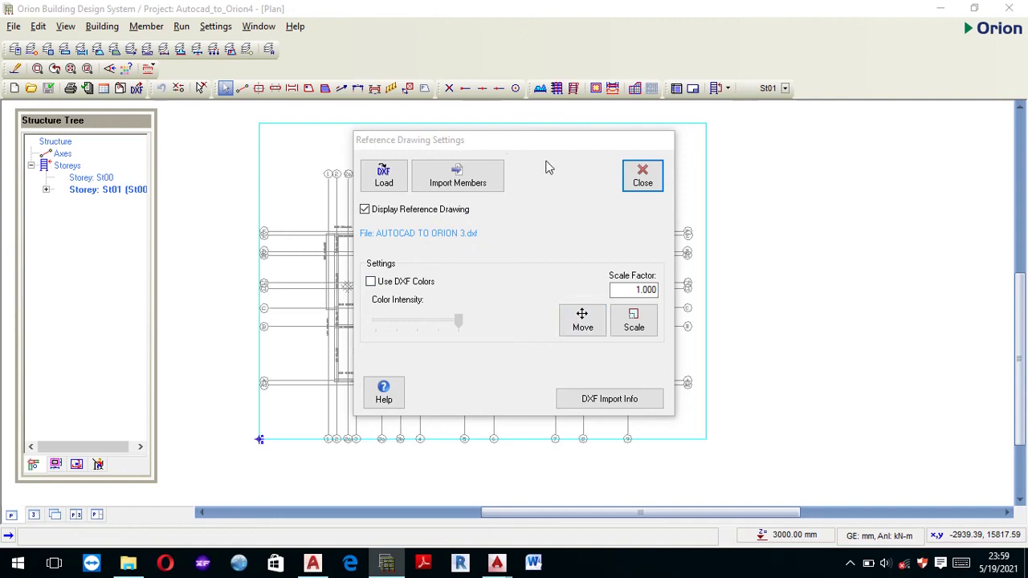
- Import axes grouped by direction and columns, reading their labels from the drawing
{"action": "left_click", "coordinate": [462, 187]}
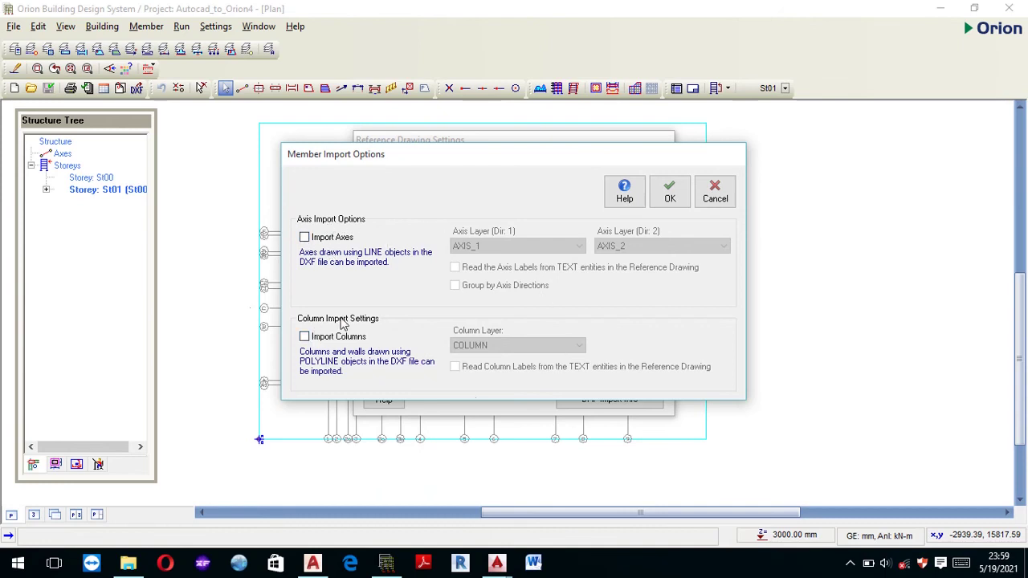
{"action": "left_click", "coordinate": [305, 338]}
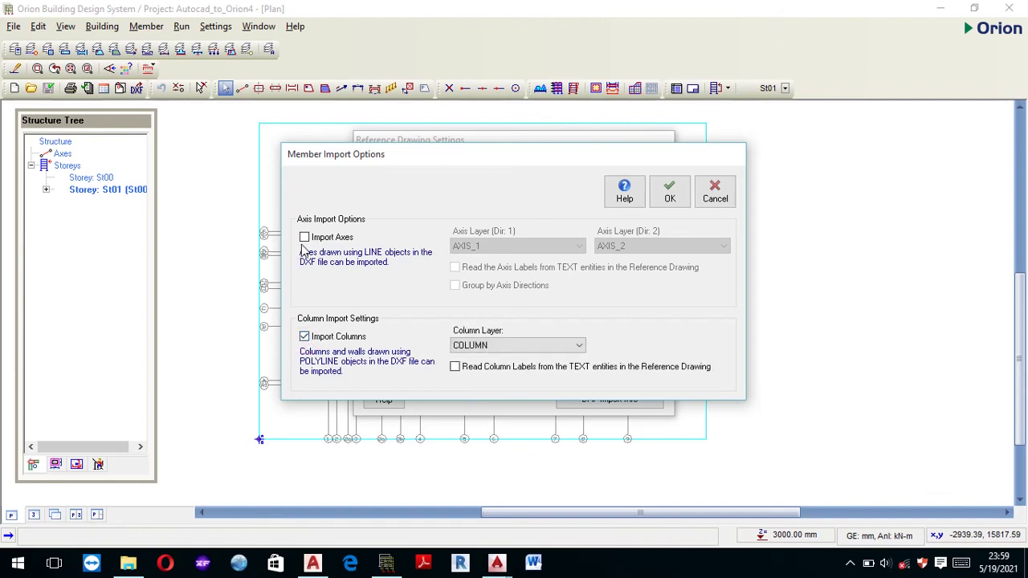
{"action": "left_click", "coordinate": [305, 238]}
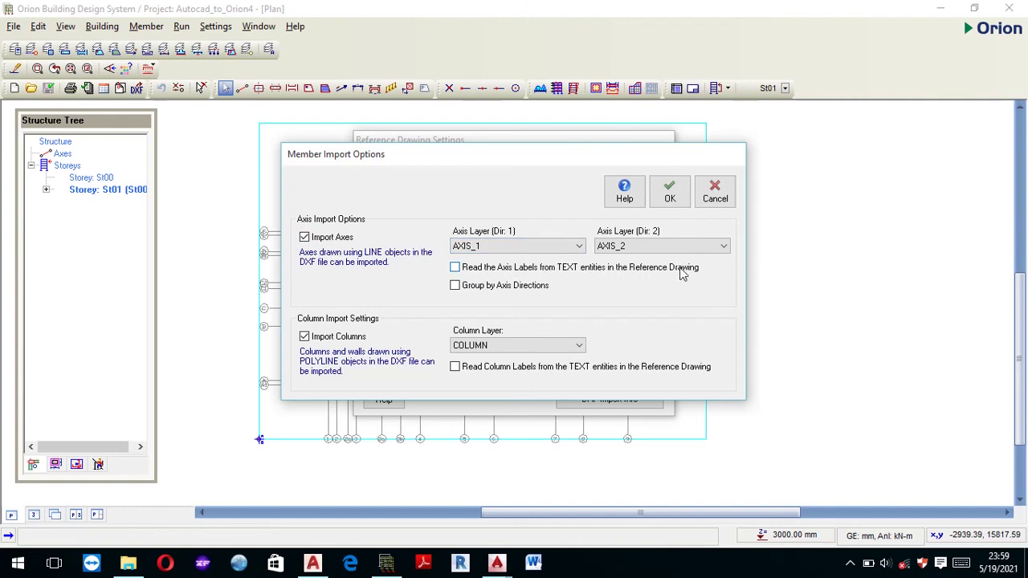
{"action": "left_click", "coordinate": [456, 287]}
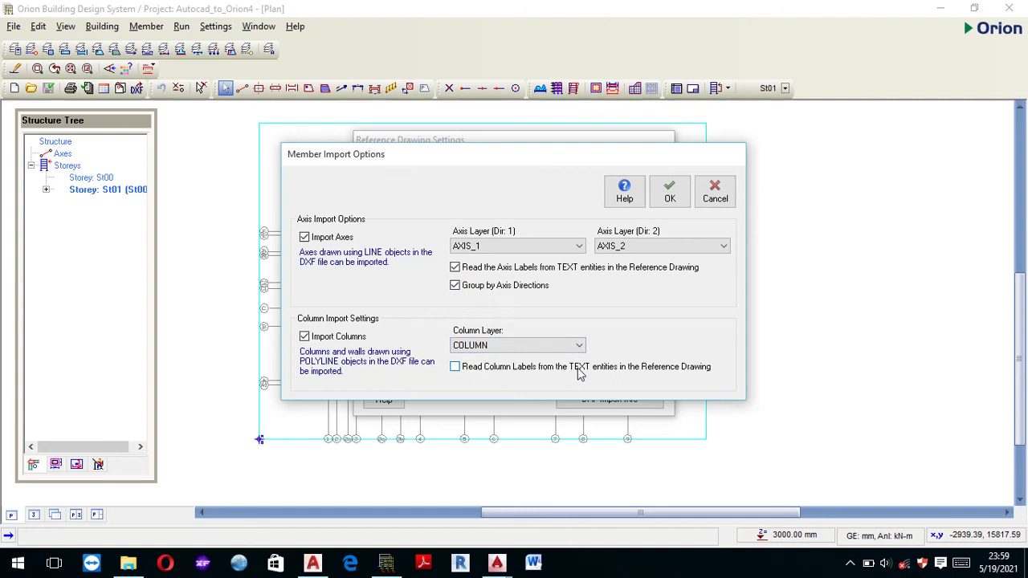
{"action": "left_click", "coordinate": [455, 367]}
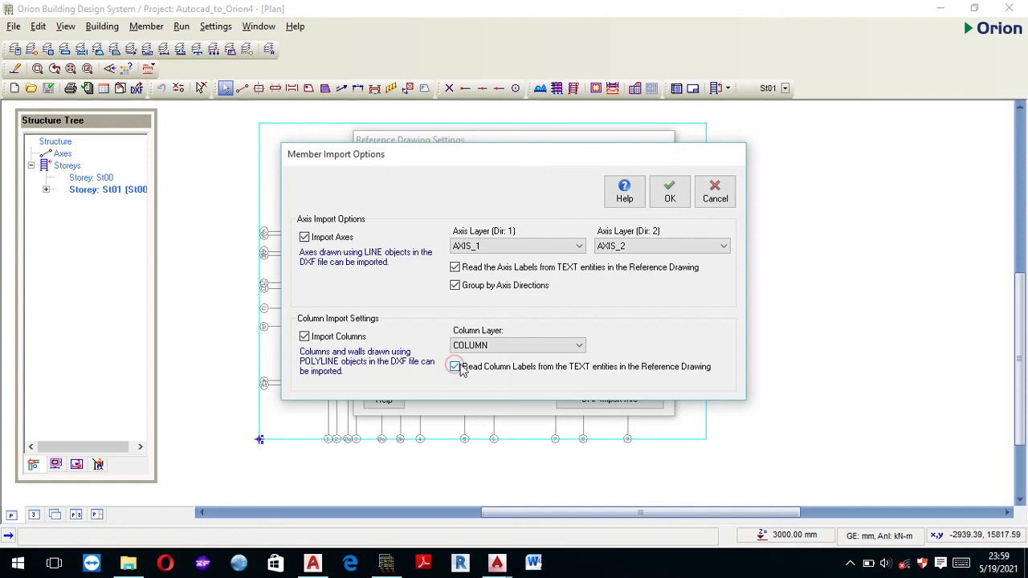
{"action": "left_click", "coordinate": [672, 204]}
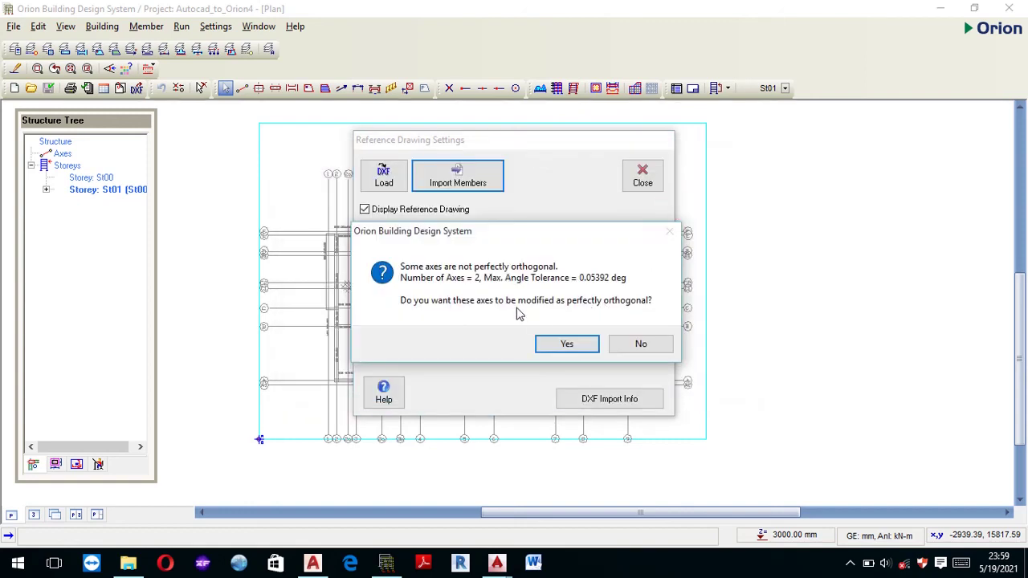
- Orthogonalize the skewed axes and run the building model check with zero errors
{"action": "left_click", "coordinate": [566, 344]}
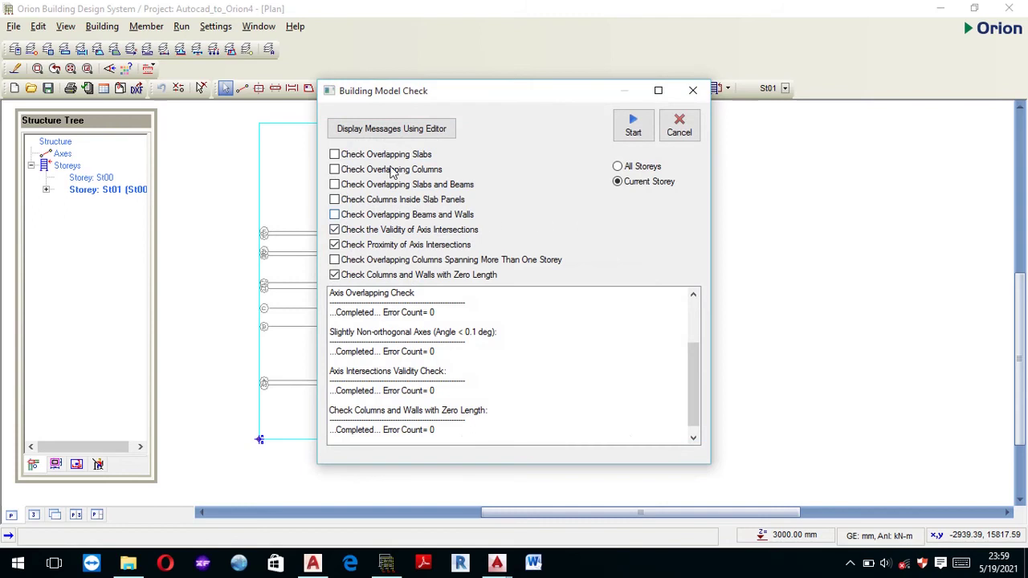
{"action": "left_click", "coordinate": [631, 131]}
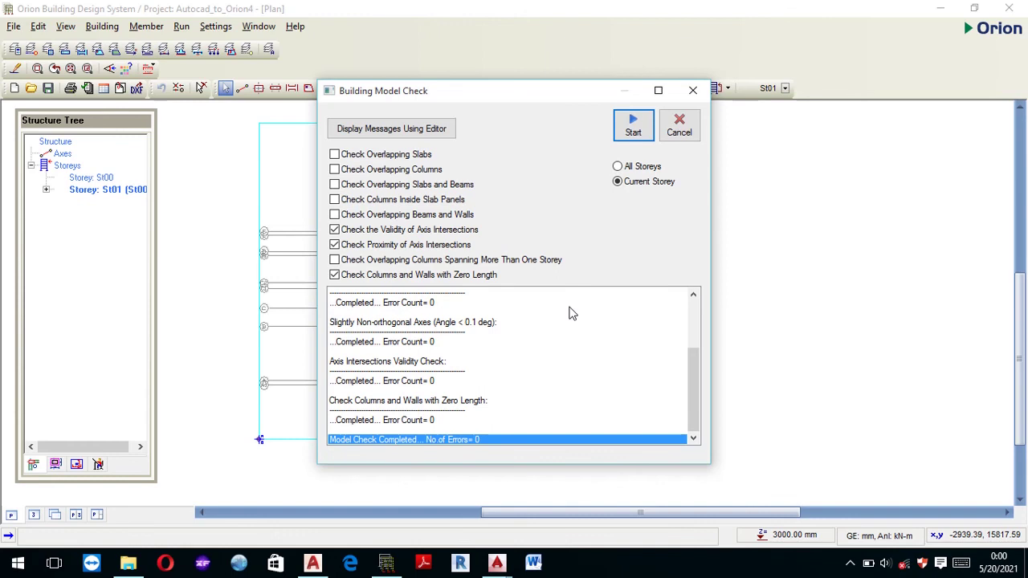
{"action": "left_click", "coordinate": [685, 134]}
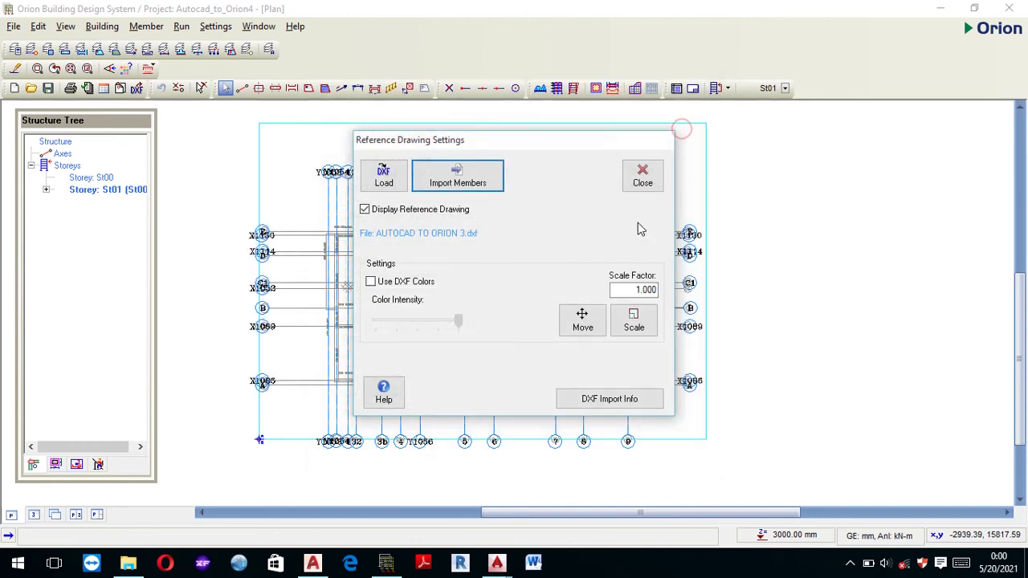
{"action": "left_click", "coordinate": [643, 184]}
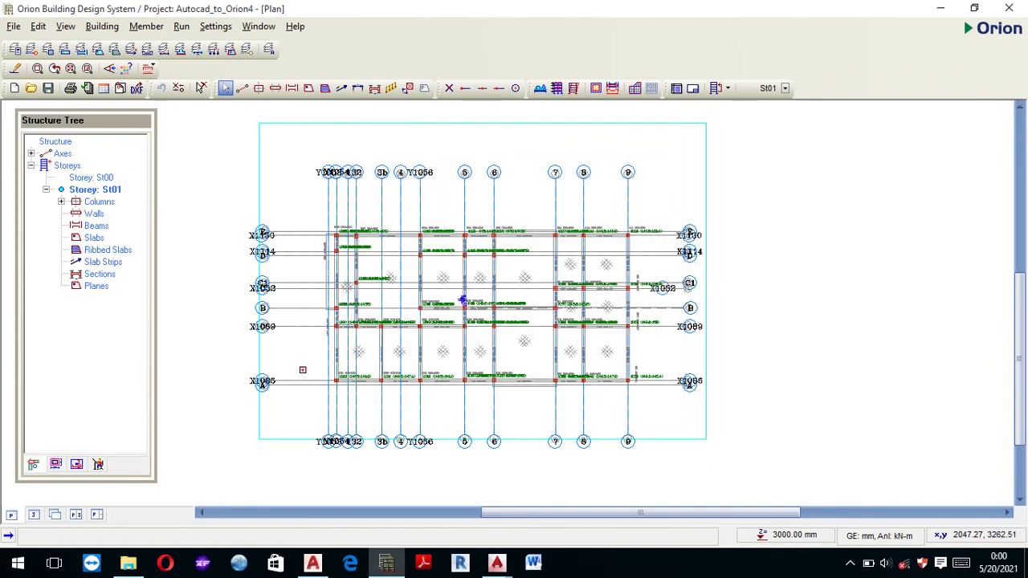
{"action": "scroll", "coordinate": [298, 367], "scroll_direction": "up", "scroll_amount": 3}
{"action": "scroll", "coordinate": [292, 361], "scroll_direction": "up", "scroll_amount": 4}
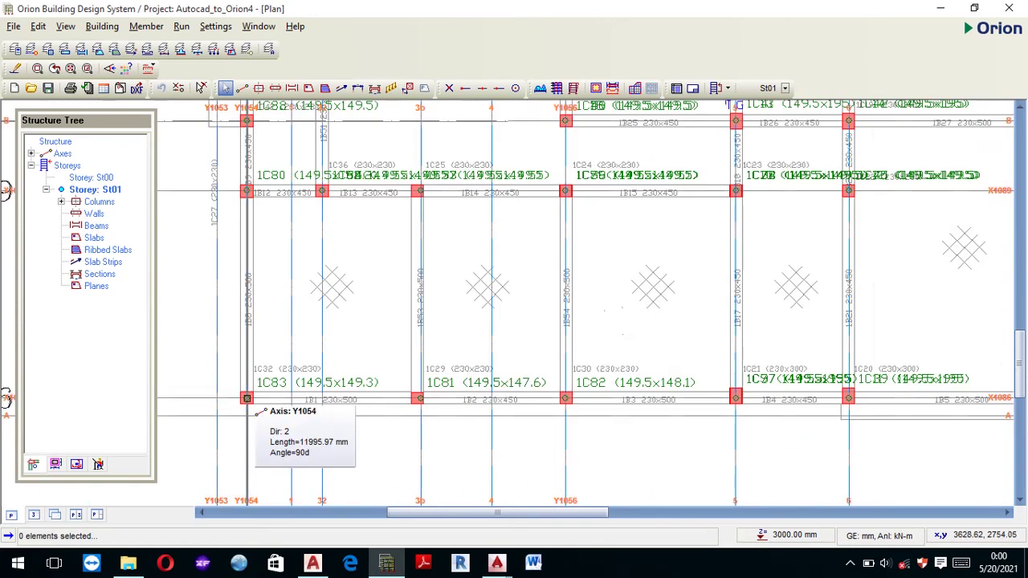
{"action": "scroll", "coordinate": [246, 406], "scroll_direction": "down", "scroll_amount": 4}
{"action": "scroll", "coordinate": [247, 415], "scroll_direction": "up", "scroll_amount": 1}
{"action": "scroll", "coordinate": [247, 416], "scroll_direction": "up", "scroll_amount": 2}
{"action": "scroll", "coordinate": [245, 398], "scroll_direction": "up", "scroll_amount": 1}
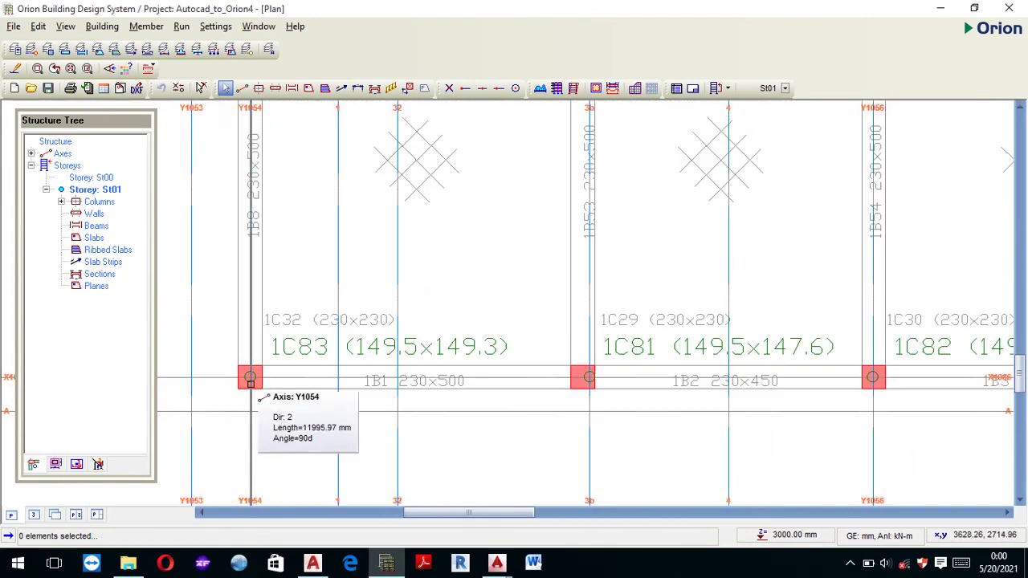
{"action": "scroll", "coordinate": [241, 367], "scroll_direction": "down", "scroll_amount": 1}
{"action": "scroll", "coordinate": [241, 367], "scroll_direction": "down", "scroll_amount": 1}
{"action": "scroll", "coordinate": [386, 365], "scroll_direction": "up", "scroll_amount": 1}
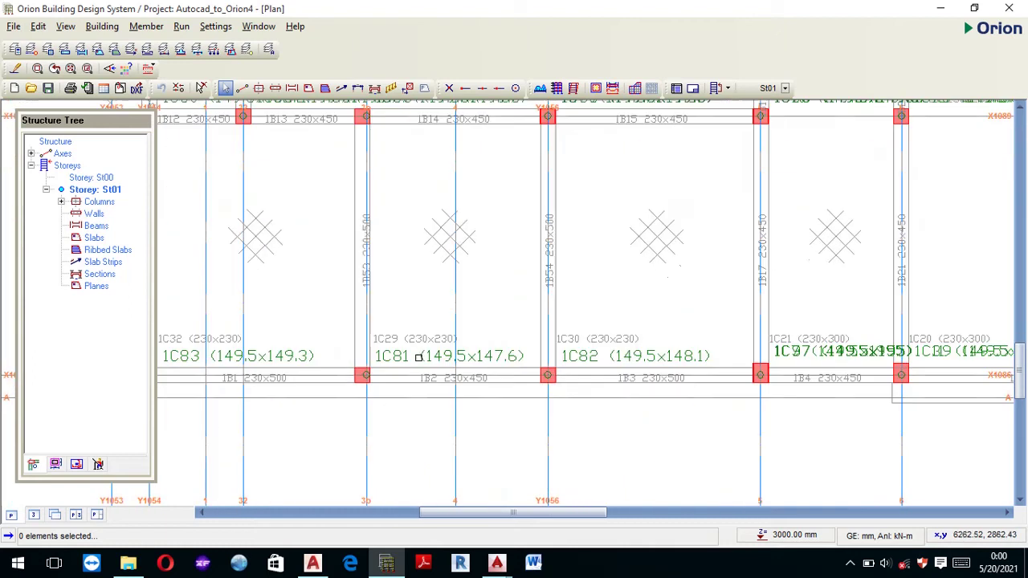
{"action": "scroll", "coordinate": [381, 368], "scroll_direction": "up", "scroll_amount": 1}
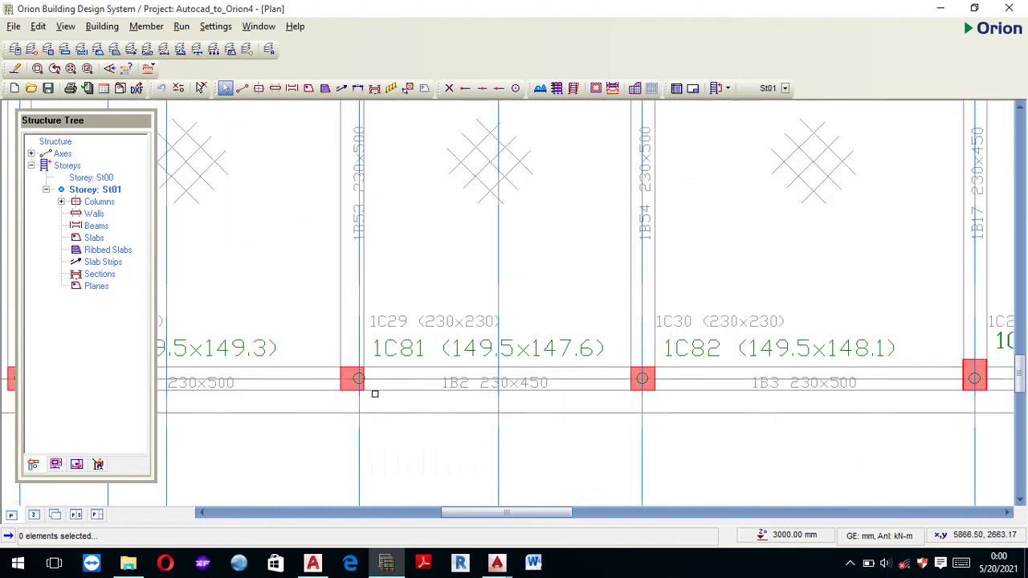
{"action": "scroll", "coordinate": [360, 423], "scroll_direction": "down", "scroll_amount": 1}
{"action": "scroll", "coordinate": [386, 385], "scroll_direction": "down", "scroll_amount": 1}
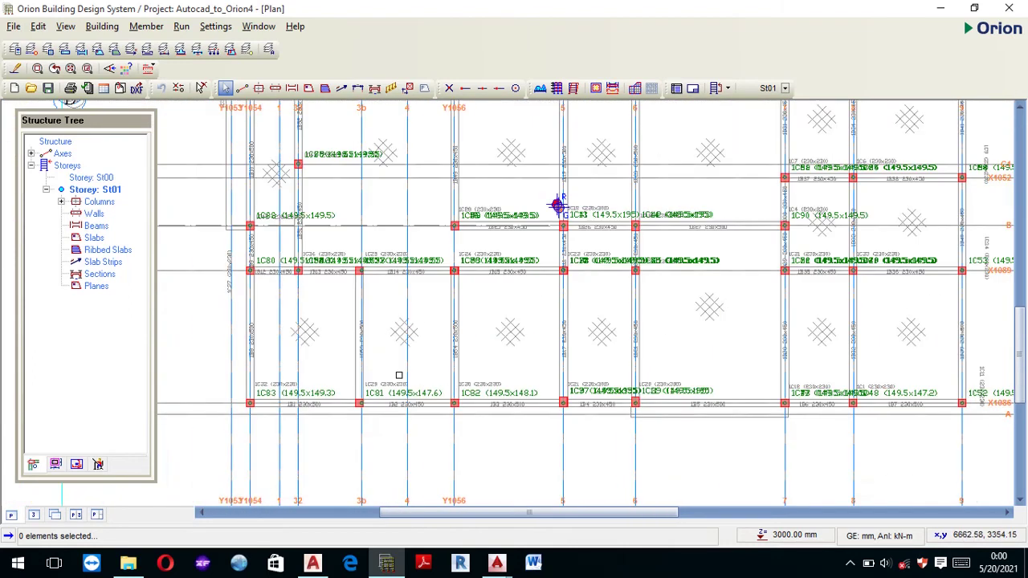
{"action": "scroll", "coordinate": [418, 354], "scroll_direction": "down", "scroll_amount": 1}
{"action": "scroll", "coordinate": [426, 346], "scroll_direction": "down", "scroll_amount": 1}
{"action": "scroll", "coordinate": [593, 252], "scroll_direction": "up", "scroll_amount": 1}
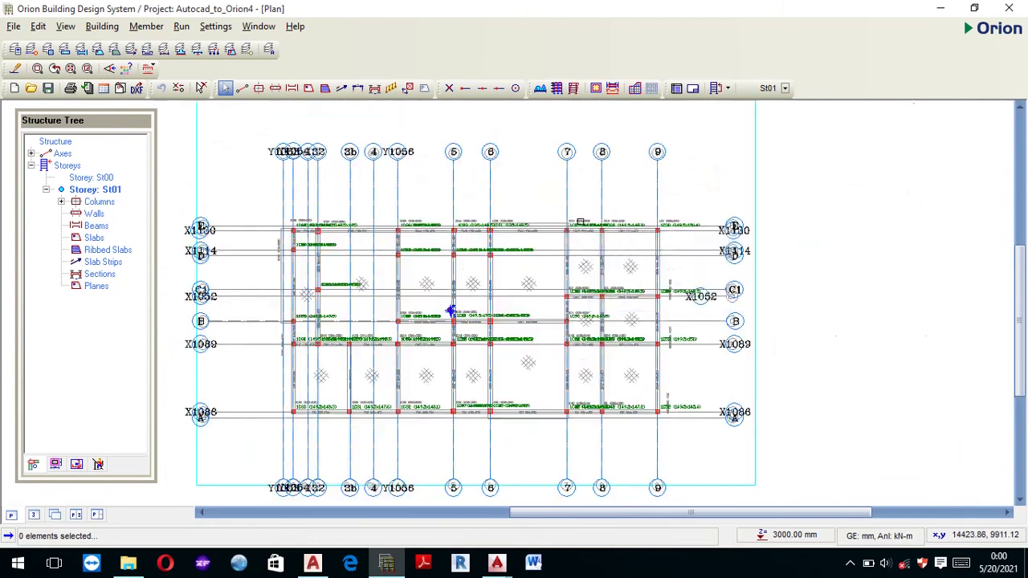
{"action": "scroll", "coordinate": [598, 241], "scroll_direction": "up", "scroll_amount": 1}
{"action": "scroll", "coordinate": [606, 233], "scroll_direction": "up", "scroll_amount": 1}
{"action": "scroll", "coordinate": [607, 230], "scroll_direction": "up", "scroll_amount": 1}
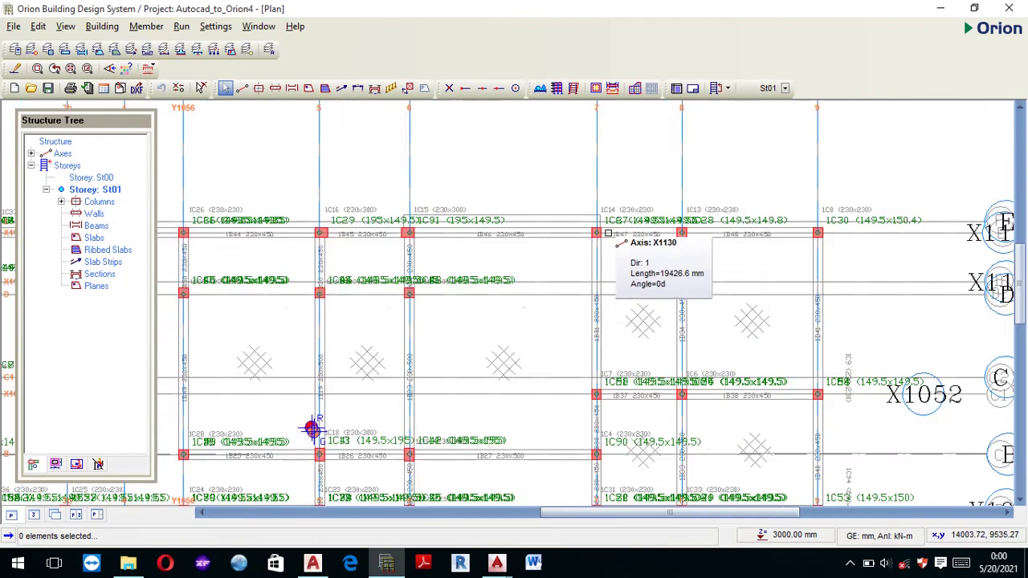
{"action": "scroll", "coordinate": [604, 231], "scroll_direction": "up", "scroll_amount": 2}
{"action": "scroll", "coordinate": [603, 231], "scroll_direction": "up", "scroll_amount": 1}
{"action": "scroll", "coordinate": [601, 230], "scroll_direction": "down", "scroll_amount": 1}
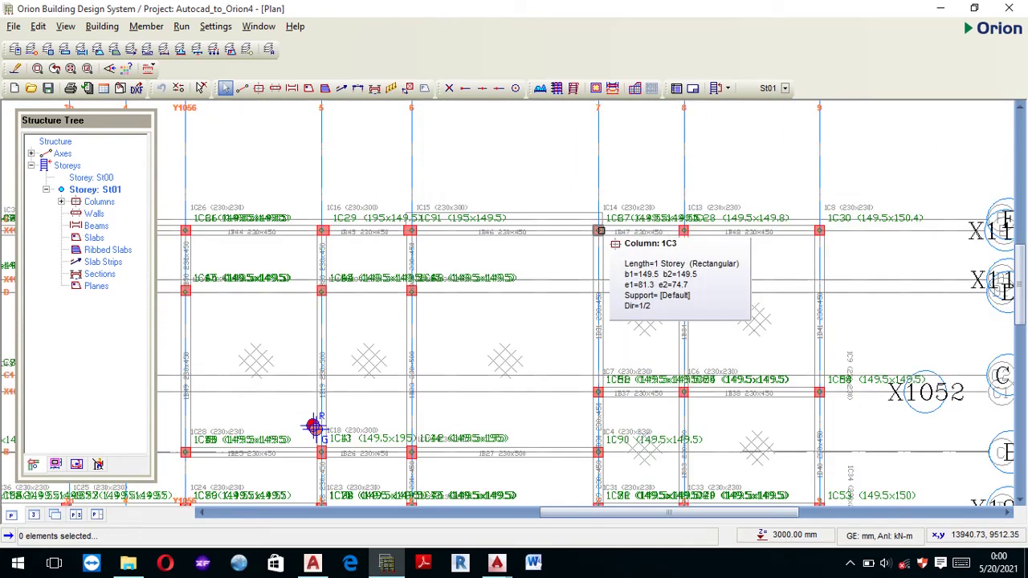
{"action": "scroll", "coordinate": [603, 233], "scroll_direction": "down", "scroll_amount": 2}
{"action": "scroll", "coordinate": [603, 257], "scroll_direction": "up", "scroll_amount": 1}
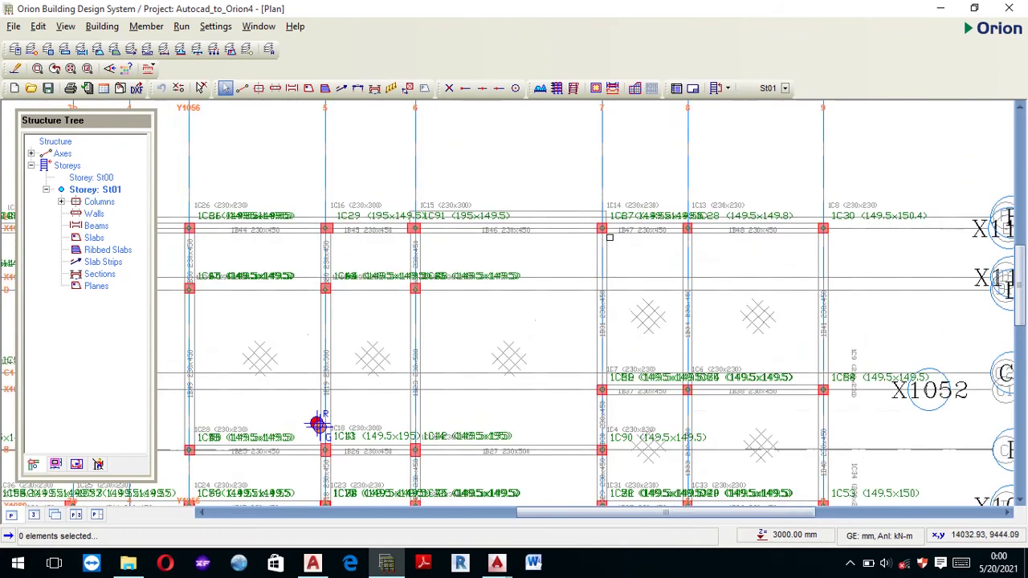
{"action": "scroll", "coordinate": [603, 257], "scroll_direction": "down", "scroll_amount": 2}
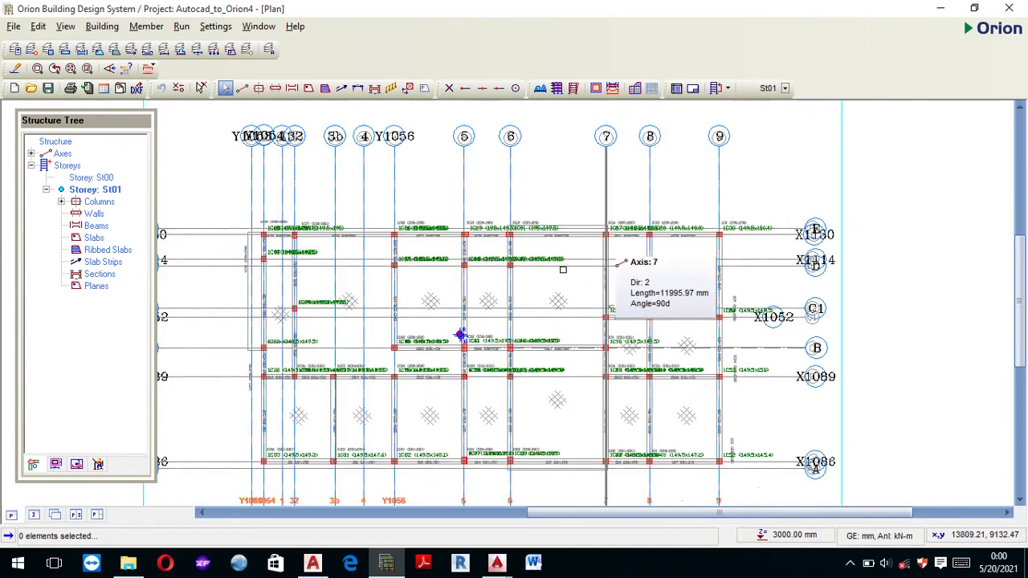
- Set the new beam section to b 230 and b2 115 and apply it
{"action": "left_click", "coordinate": [162, 28]}
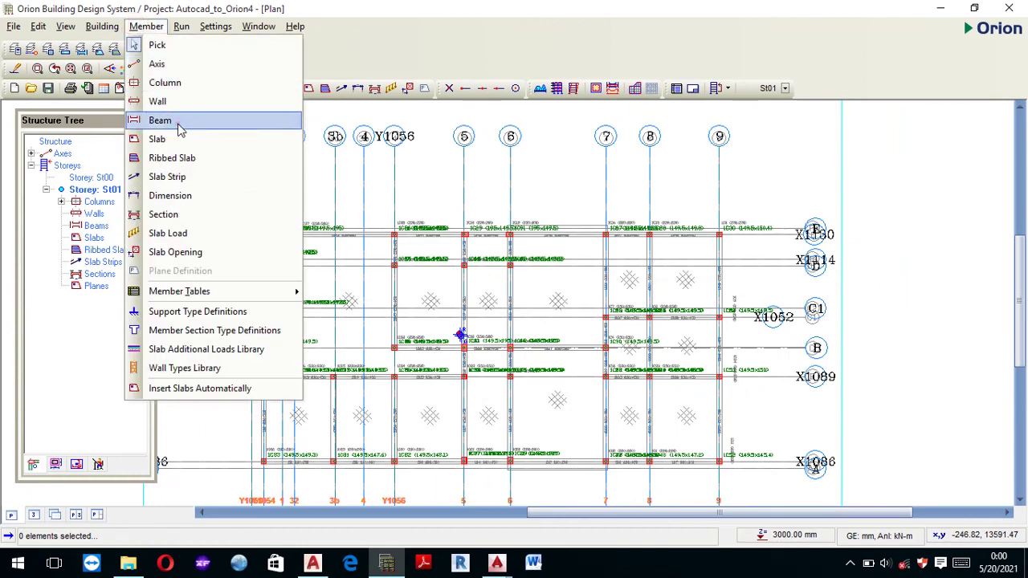
{"action": "left_click", "coordinate": [180, 122]}
{"action": "type", "text": "230"}
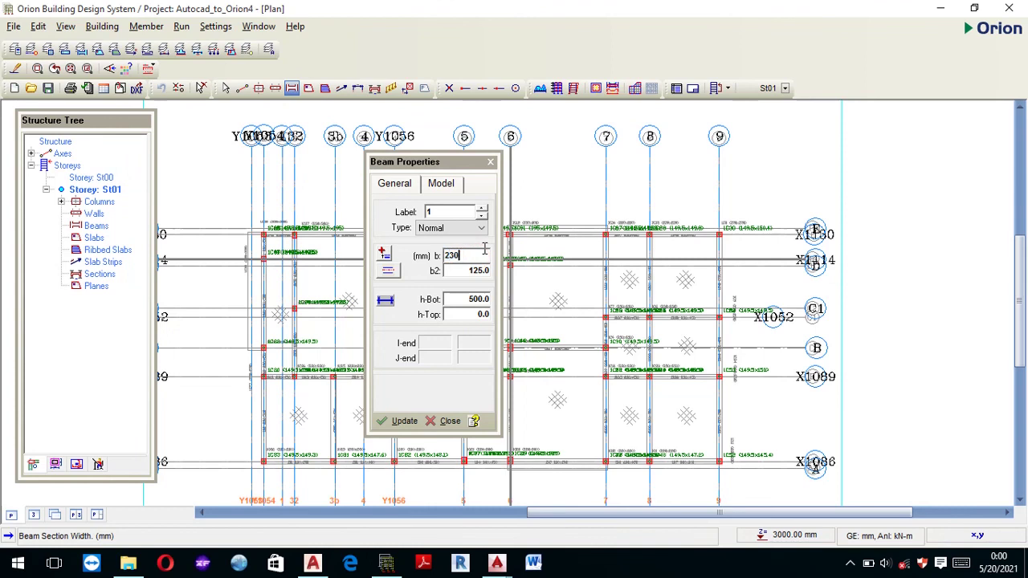
{"action": "key", "text": "Tab"}
{"action": "type", "text": "1"}
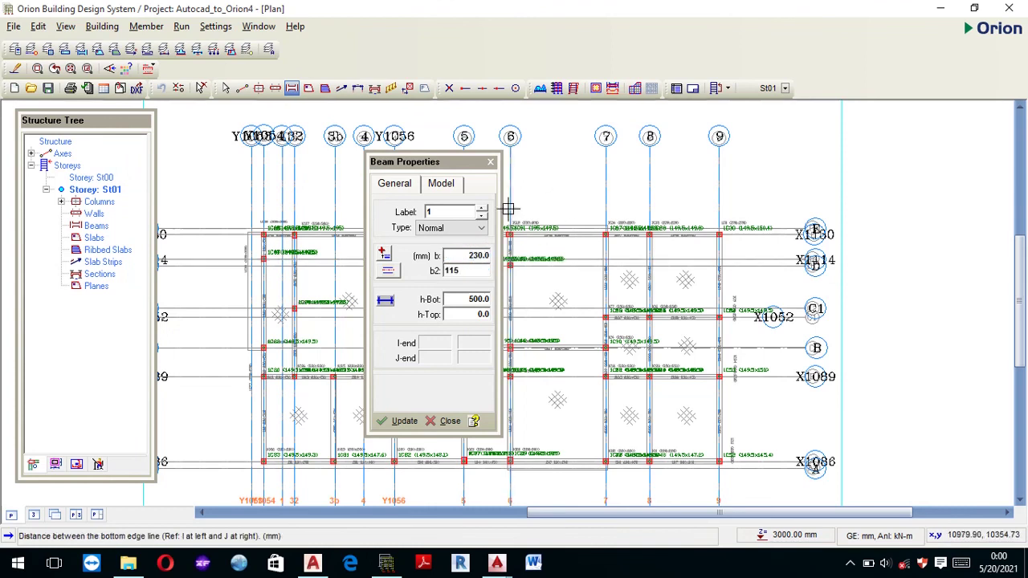
{"action": "left_click", "coordinate": [404, 421]}
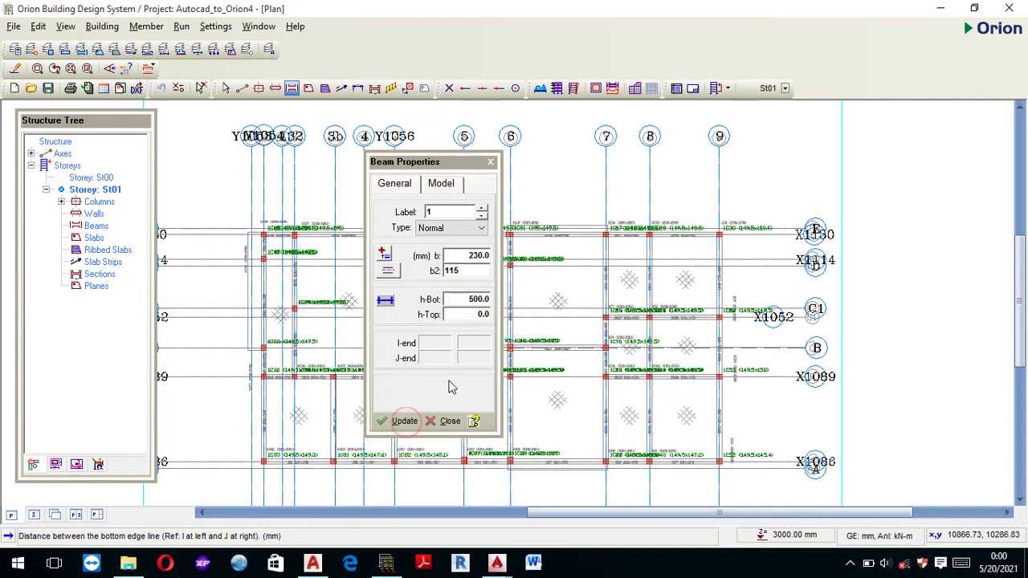
{"action": "left_click", "coordinate": [448, 420]}
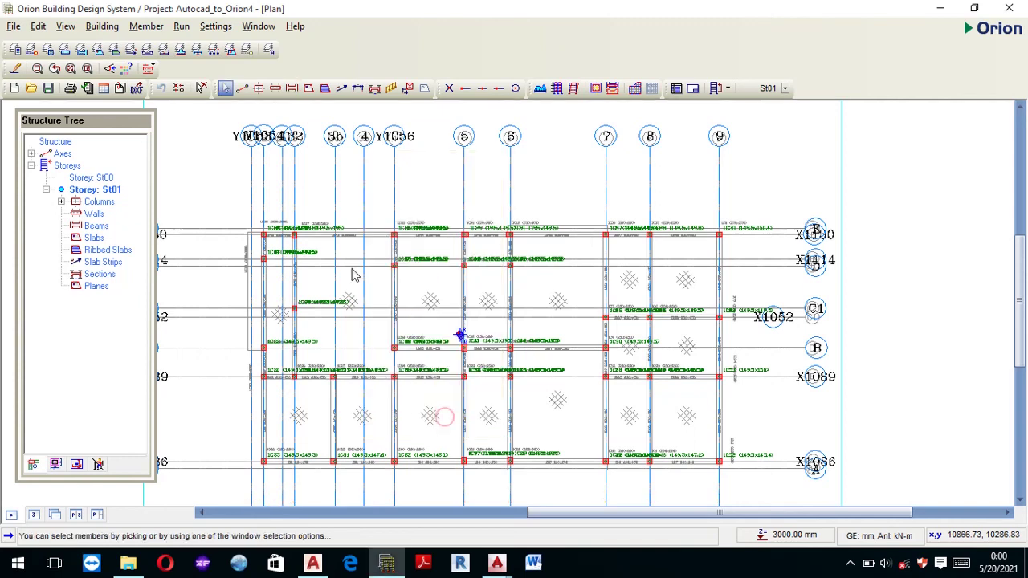
- Draw beam 1B1 along axis X1130 between the two adjacent top-left columns
{"action": "left_click", "coordinate": [146, 26]}
{"action": "left_click", "coordinate": [161, 119]}
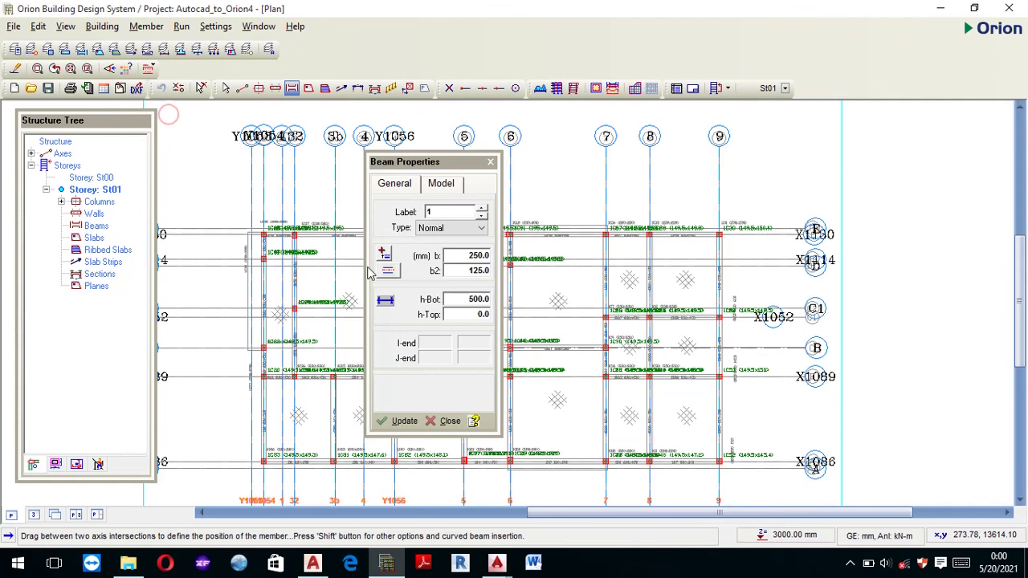
{"action": "left_click_drag", "start_coordinate": [462, 171], "coordinate": [1025, 161]}
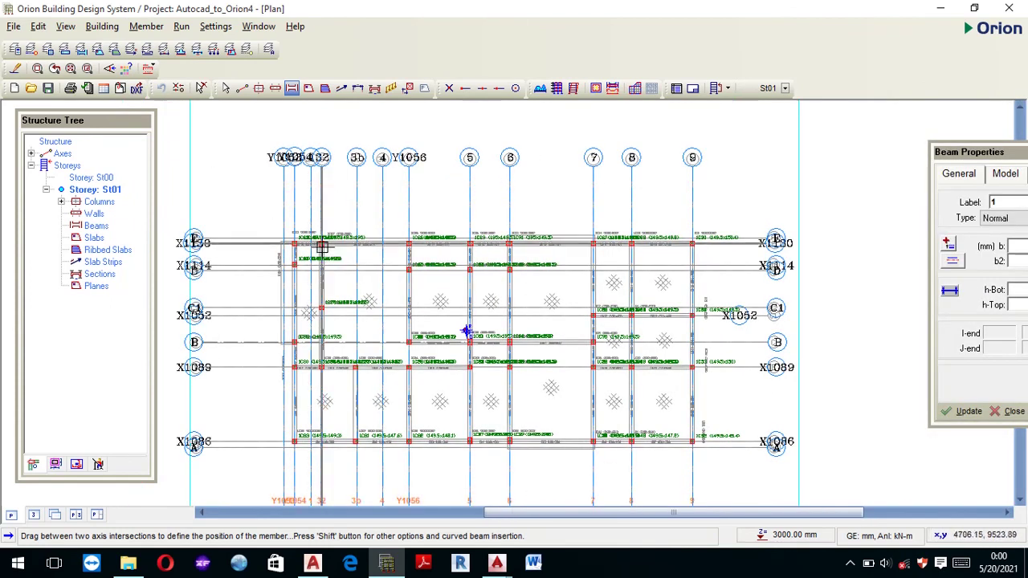
{"action": "mouse_move", "coordinate": [323, 242]}
{"action": "left_mouse_down"}
{"action": "mouse_move", "coordinate": [432, 238]}
{"action": "mouse_move", "coordinate": [409, 243]}
{"action": "left_mouse_up"}
{"action": "scroll", "coordinate": [361, 233], "scroll_direction": "up", "scroll_amount": 1}
{"action": "scroll", "coordinate": [361, 229], "scroll_direction": "up", "scroll_amount": 3}
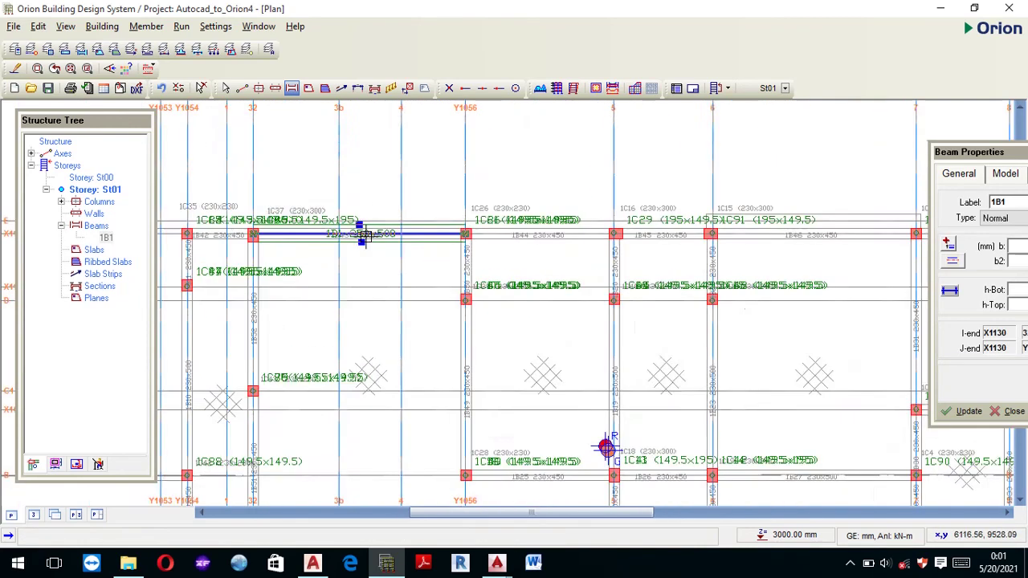
{"action": "scroll", "coordinate": [369, 245], "scroll_direction": "up", "scroll_amount": 3}
{"action": "scroll", "coordinate": [394, 244], "scroll_direction": "down", "scroll_amount": 3}
{"action": "scroll", "coordinate": [394, 261], "scroll_direction": "up", "scroll_amount": 2}
{"action": "scroll", "coordinate": [377, 289], "scroll_direction": "down", "scroll_amount": 2}
{"action": "scroll", "coordinate": [172, 482], "scroll_direction": "down", "scroll_amount": 2}
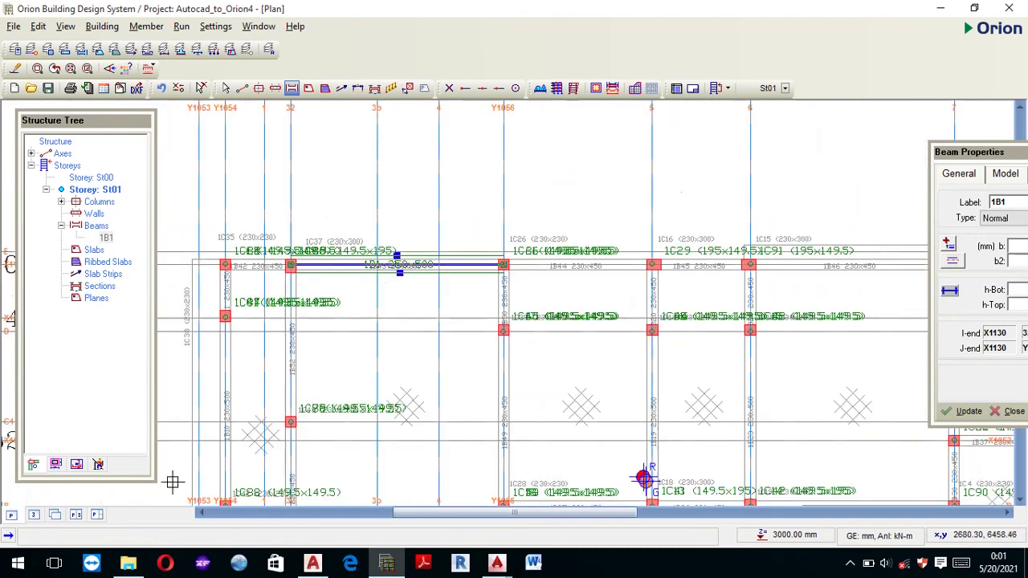
{"action": "scroll", "coordinate": [97, 506], "scroll_direction": "down", "scroll_amount": 3}
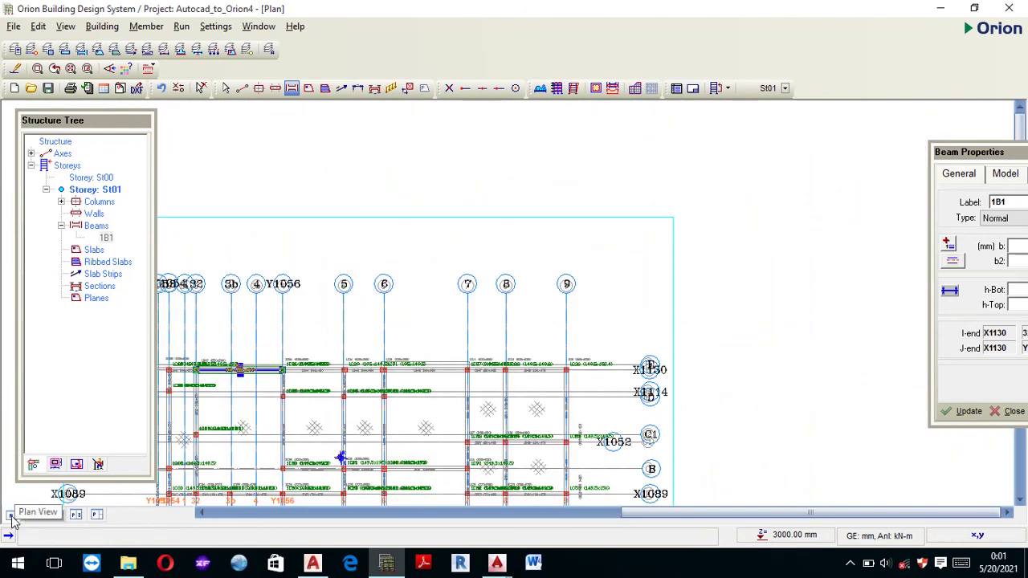
- Show the Plan + 3D view and orbit the model to see beam 1B1 between its columns
{"action": "left_click", "coordinate": [75, 516]}
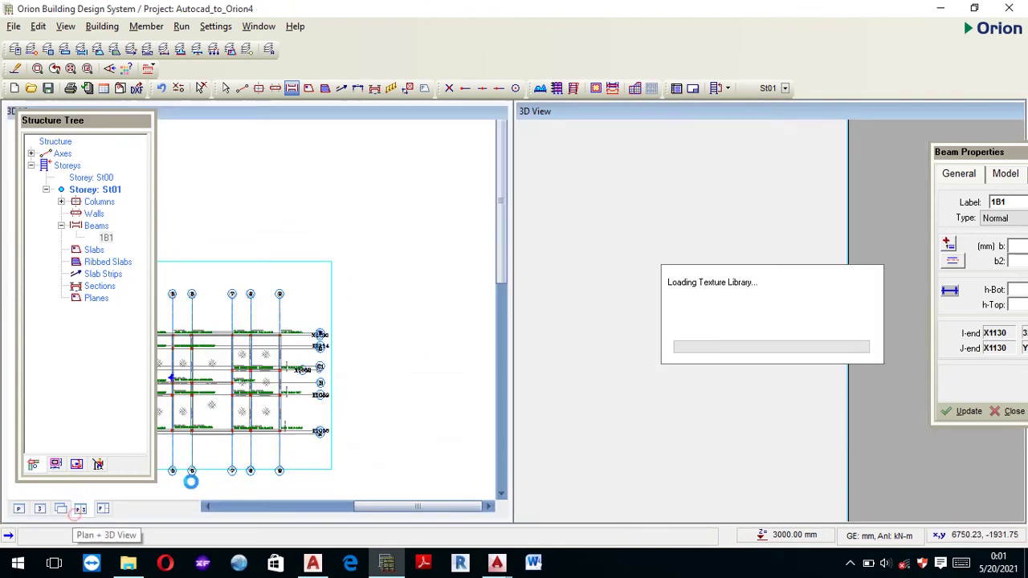
{"action": "left_click_drag", "start_coordinate": [610, 402], "coordinate": [632, 294]}
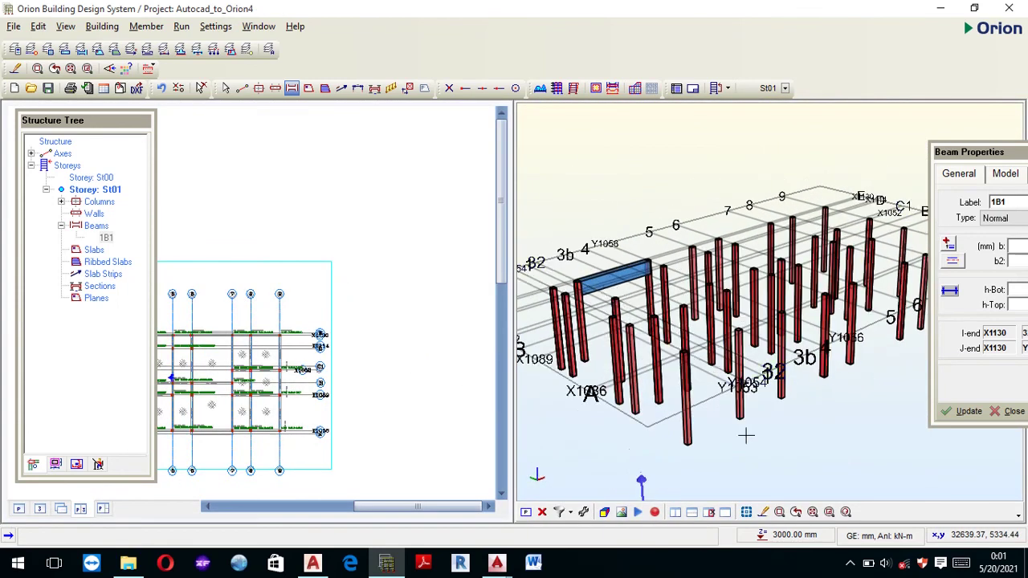
{"action": "mouse_move", "coordinate": [750, 439]}
{"action": "left_mouse_down"}
{"action": "mouse_move", "coordinate": [723, 450]}
{"action": "mouse_move", "coordinate": [486, 404]}
{"action": "left_mouse_up"}
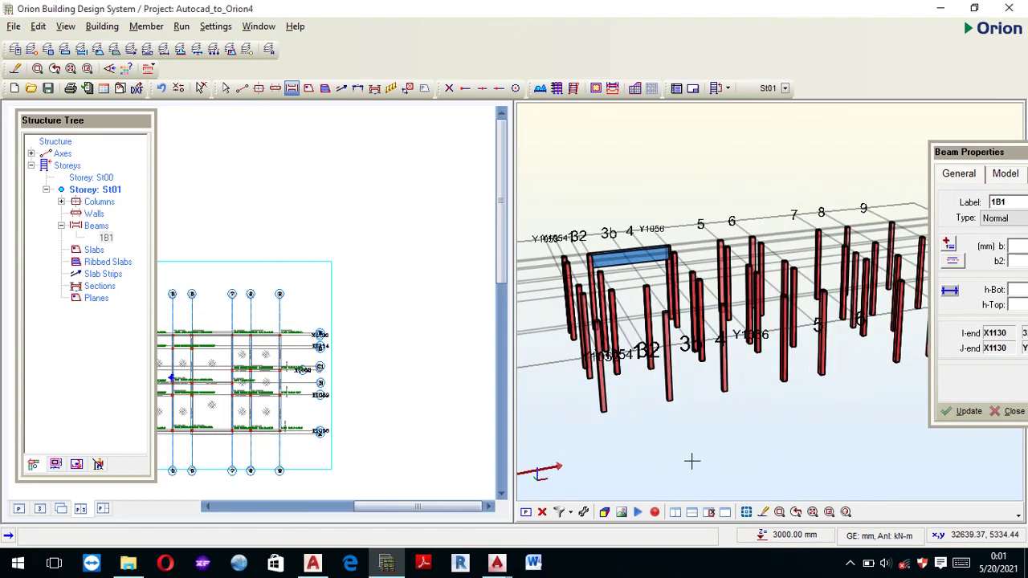